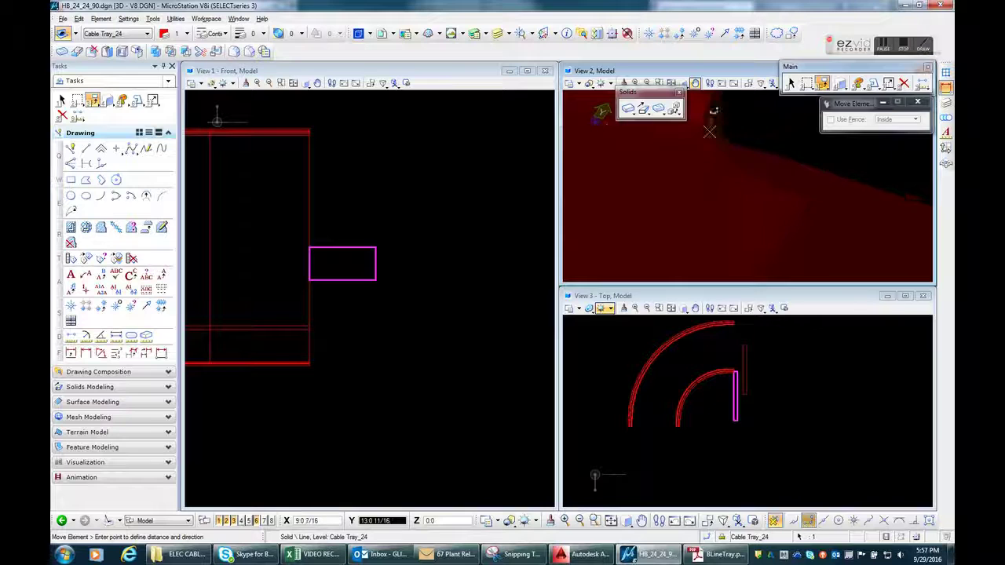
Place the rung between the two side rails at the end of the bend and move it 3 inward along X.
click(710, 126)
right_click(712, 127)
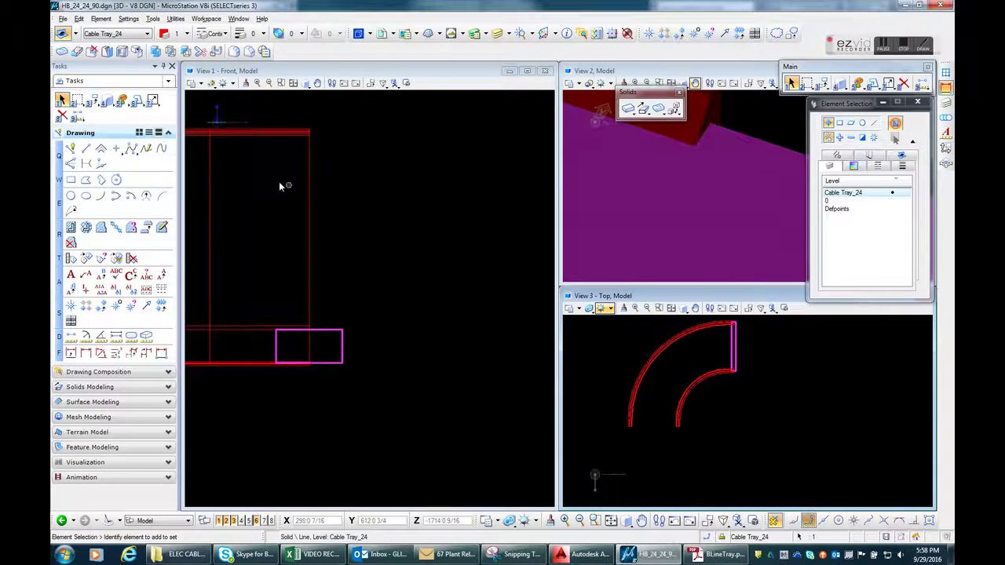
key(3)
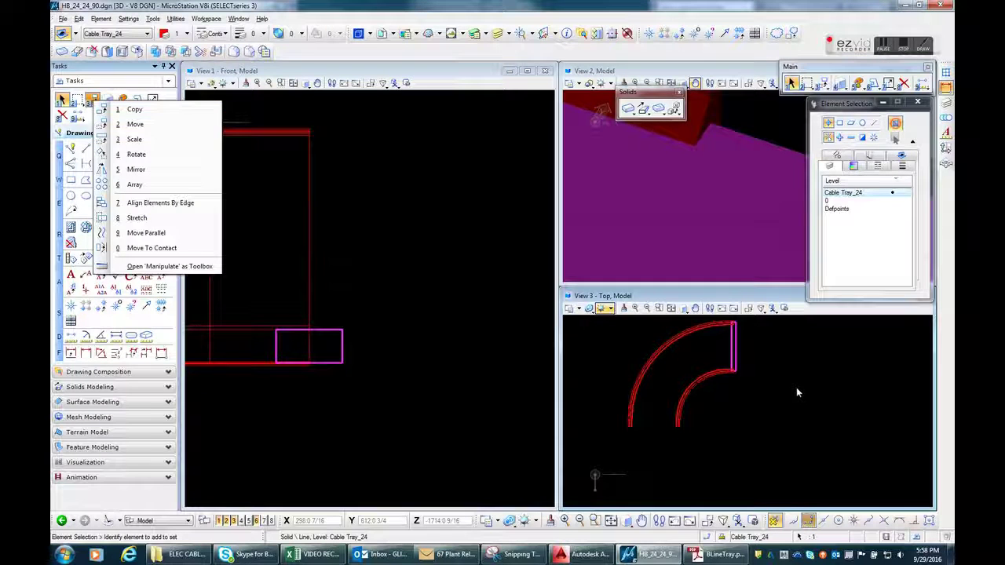
key(2)
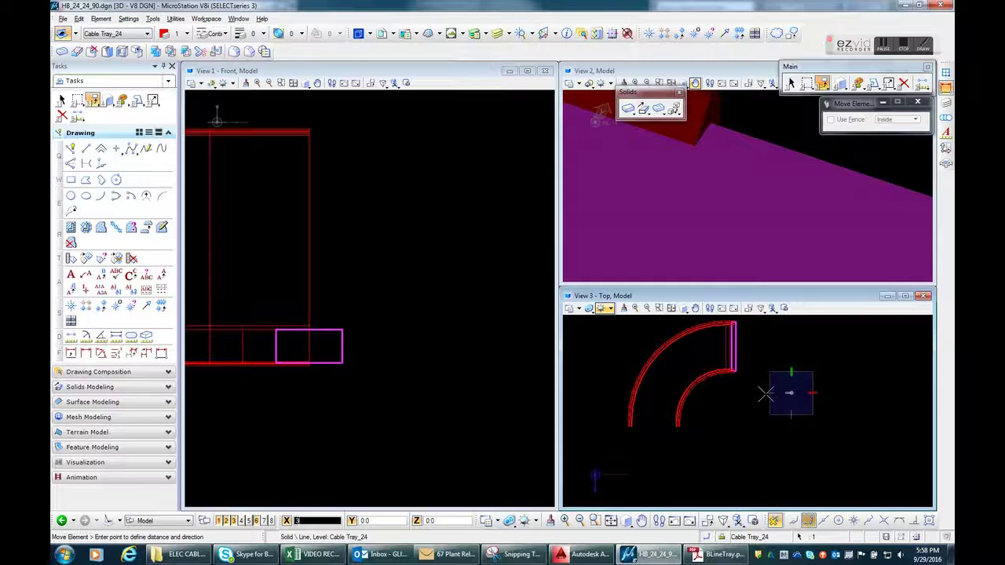
click(766, 400)
click(767, 402)
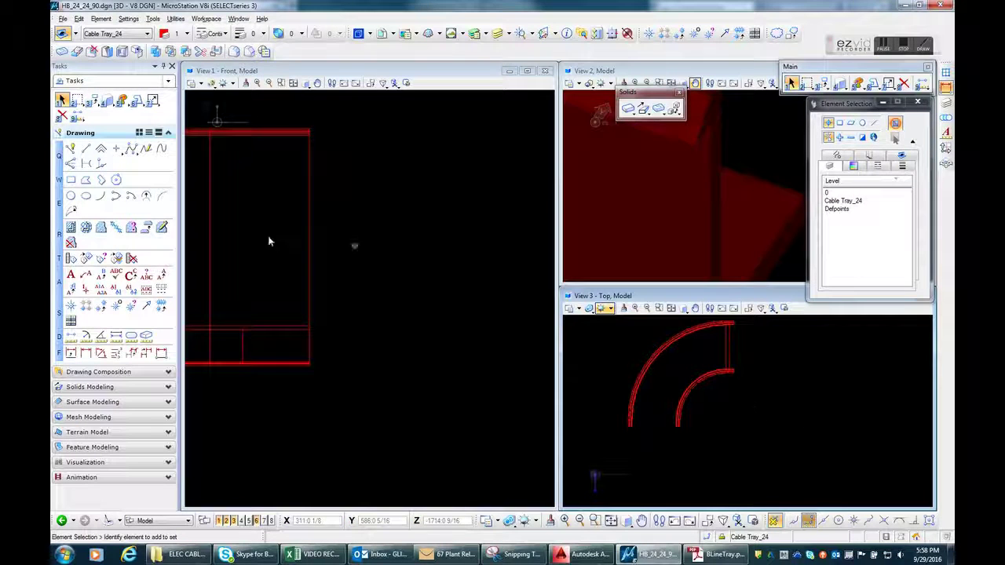
Draw a SmartLine starting at the centre of the inner rail's arc and running diagonally outward to mark the centre point.
click(71, 149)
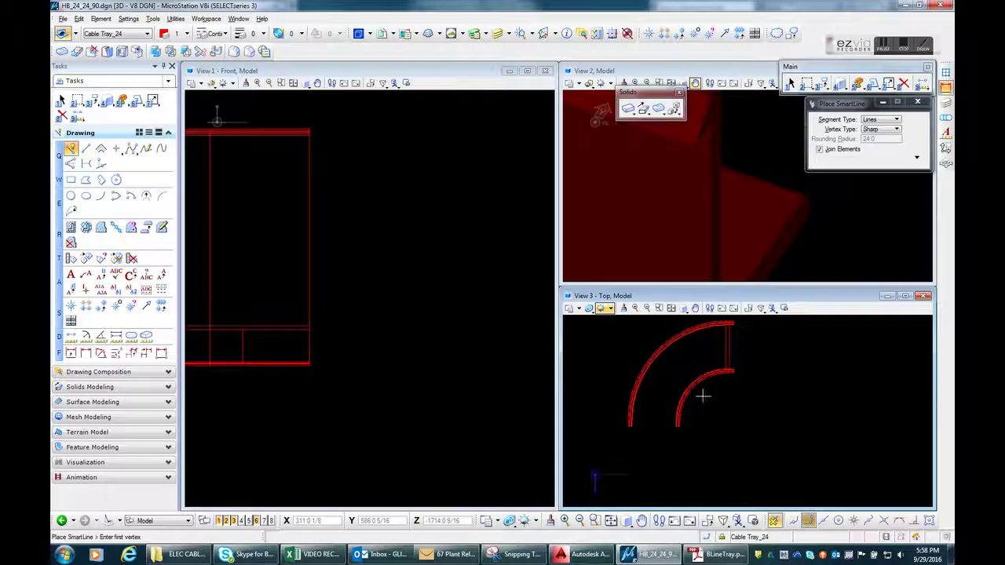
click(838, 520)
click(702, 386)
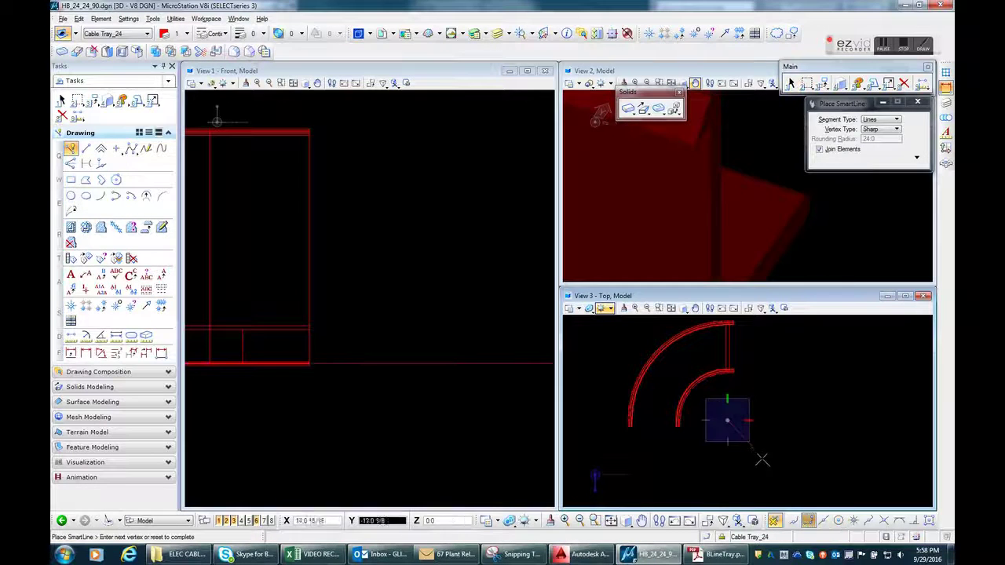
click(822, 480)
right_click(821, 420)
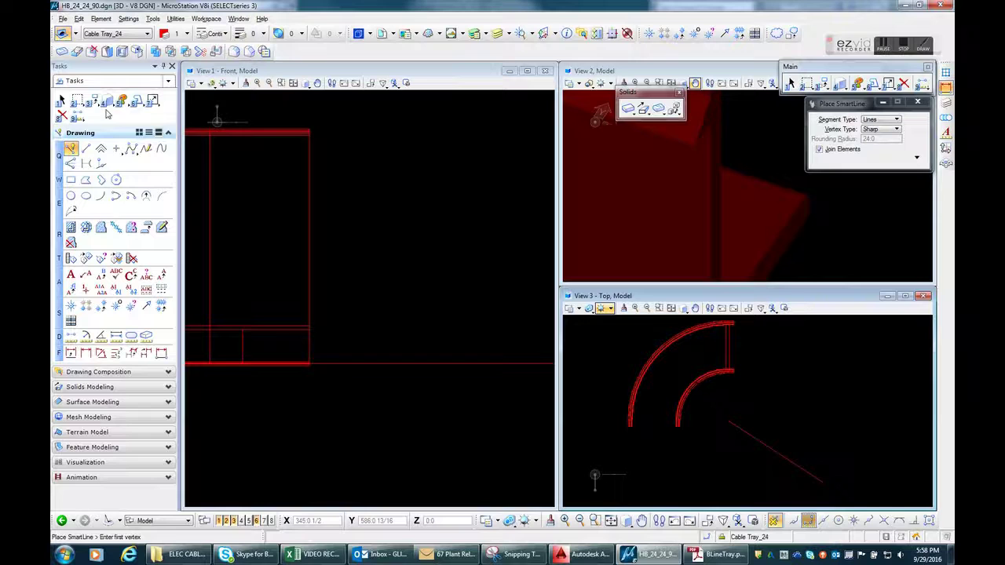
Set up a polar array with 5 items and rotated items, consulting the 90° horizontal bend page in BLineTray.pdf.
click(93, 101)
click(135, 183)
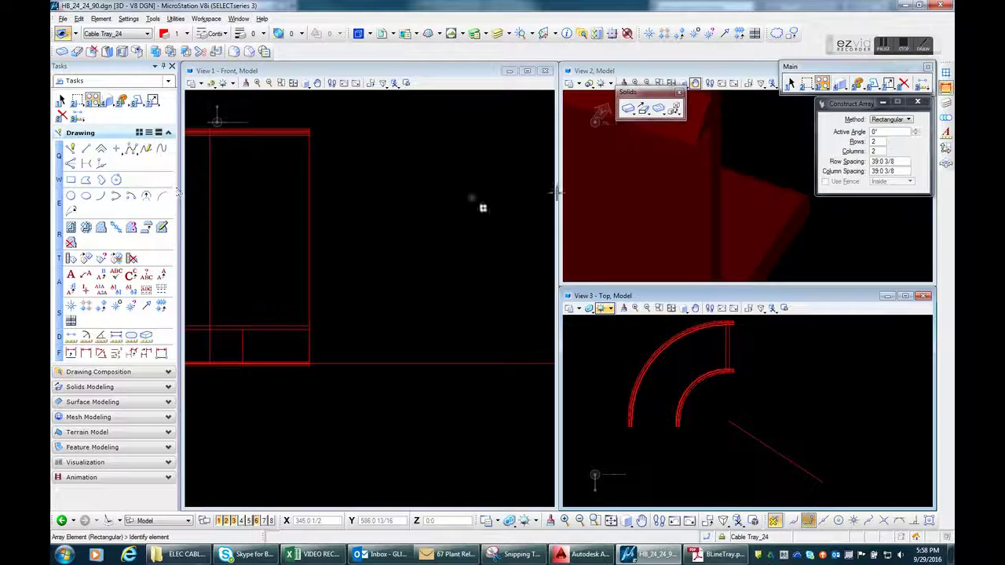
click(888, 120)
click(898, 135)
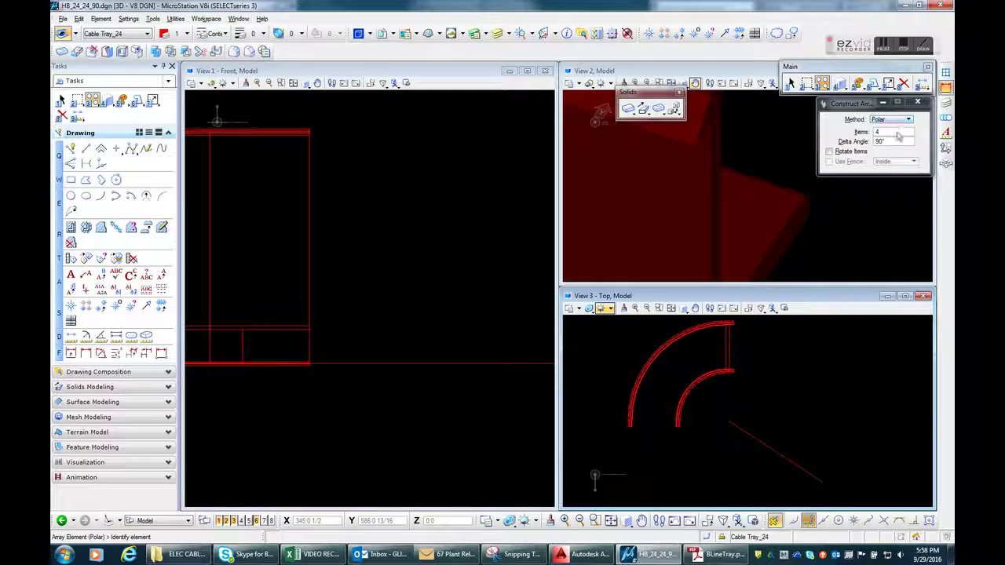
drag(892, 131, 863, 132)
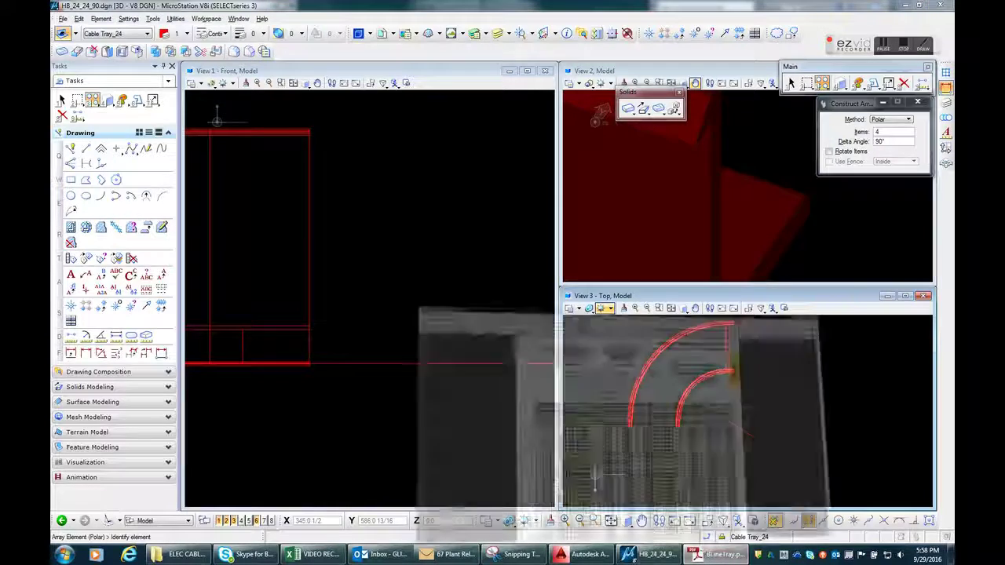
click(715, 554)
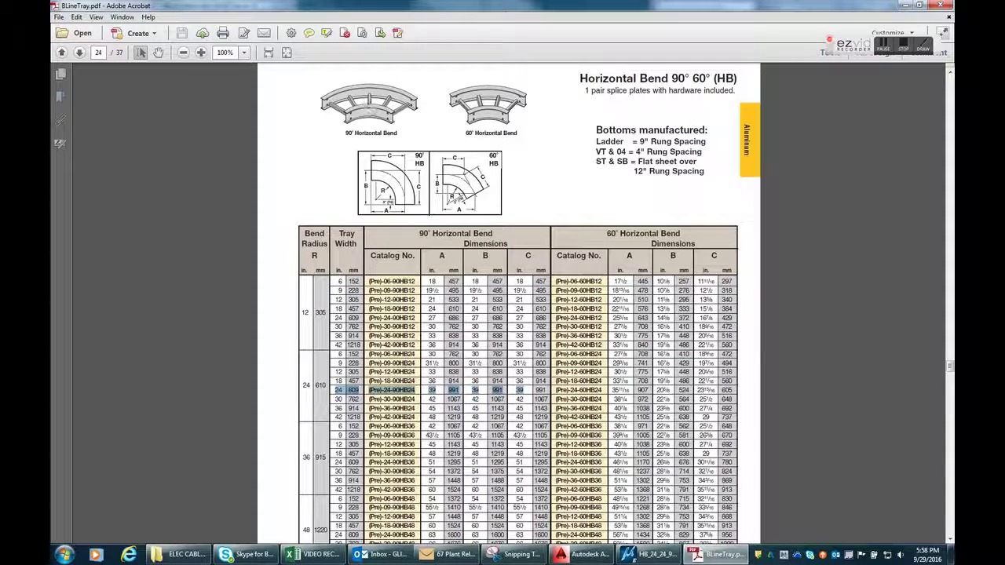
click(651, 554)
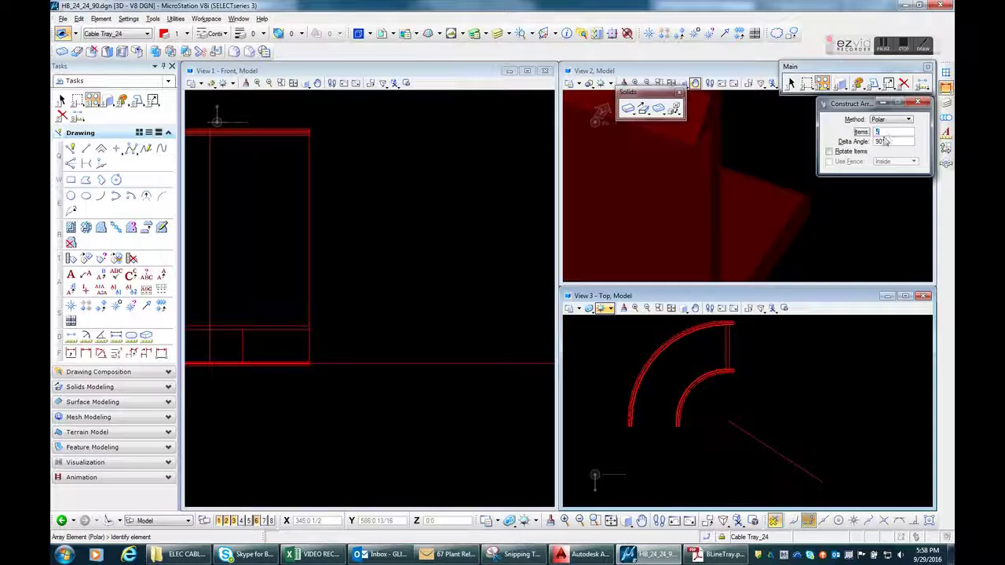
click(830, 152)
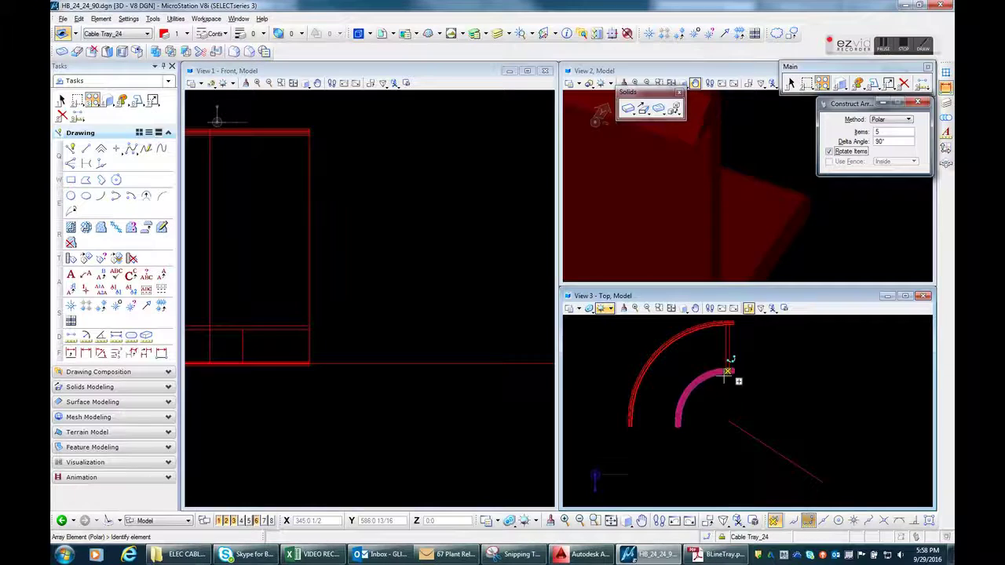
click(62, 101)
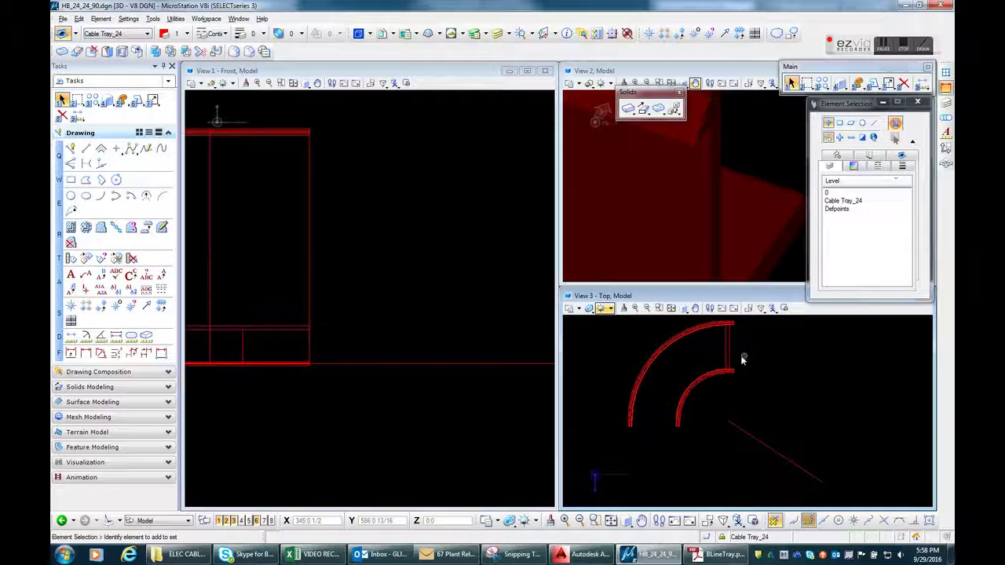
click(729, 349)
click(93, 101)
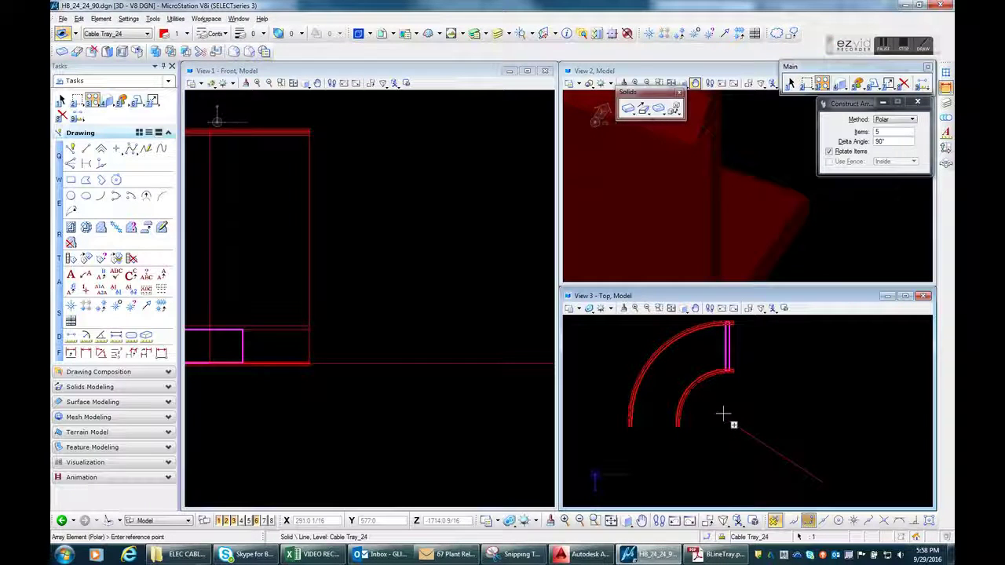
click(720, 420)
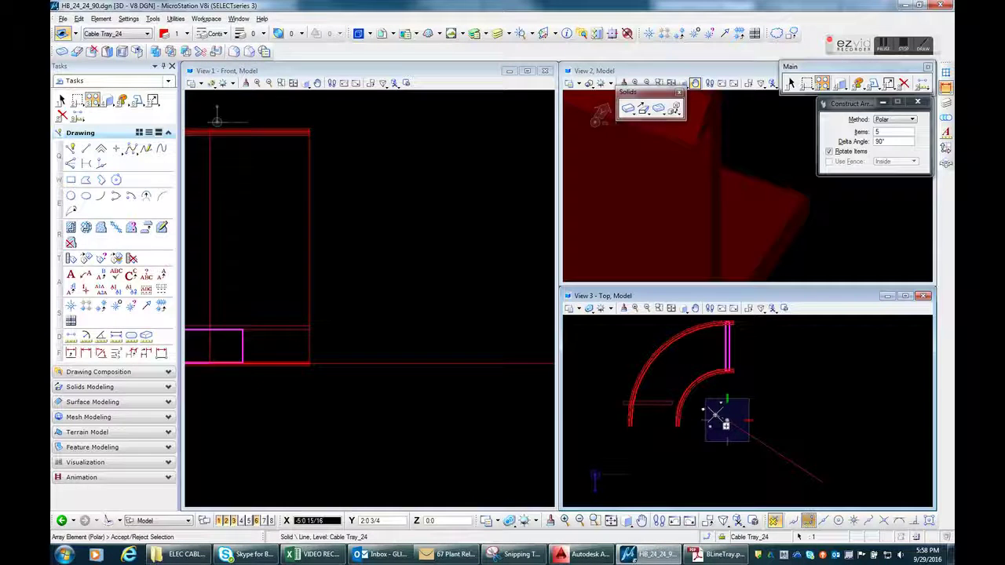
key(Escape)
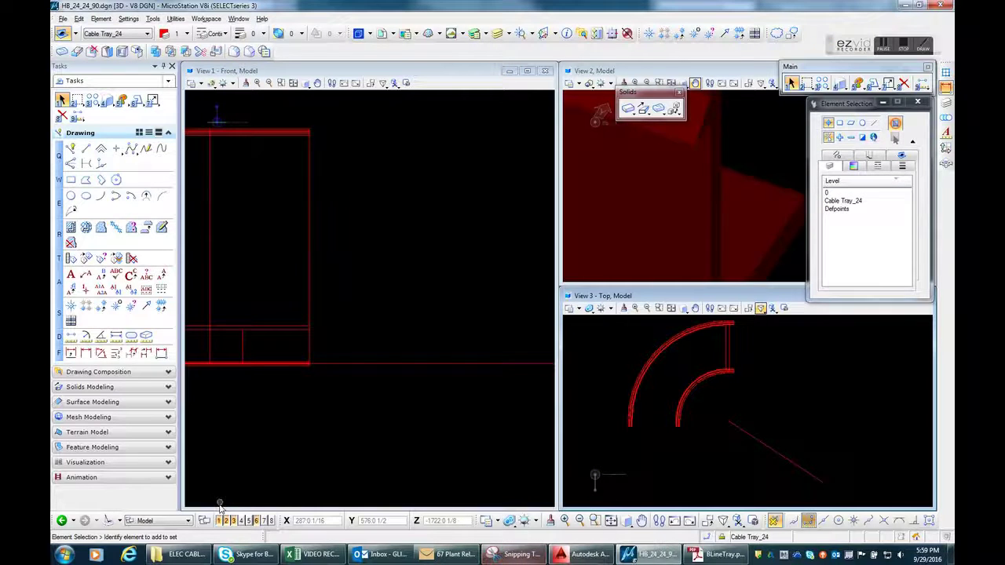
Work out the array's delta angle for the 90° bend in Calculator, returning to the model when done.
click(63, 554)
click(261, 271)
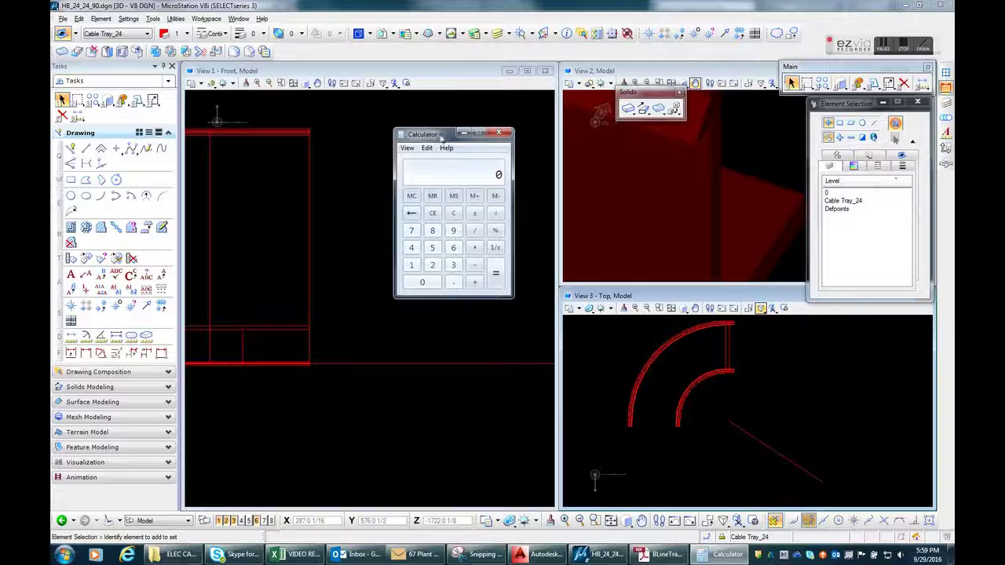
text(90/18)
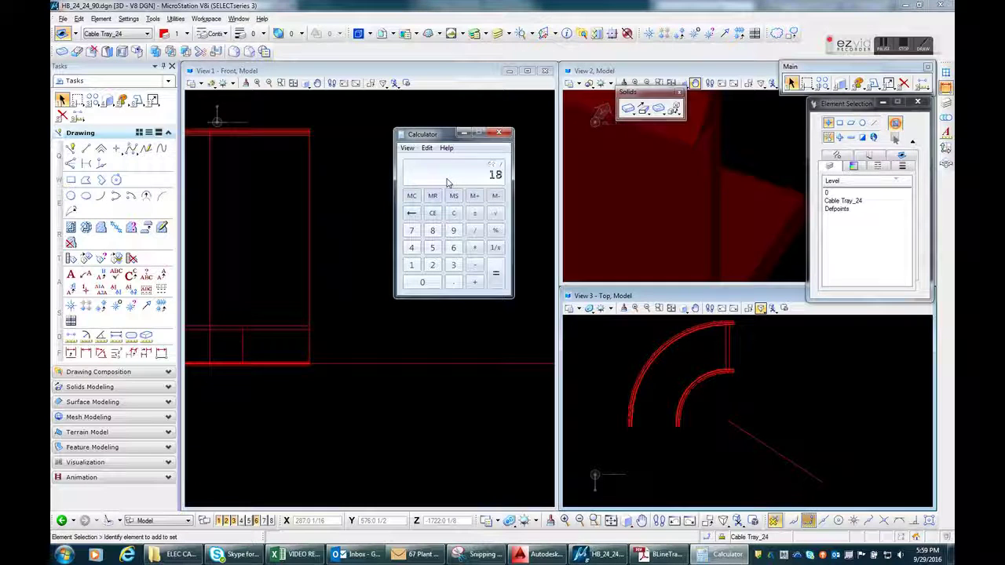
click(465, 134)
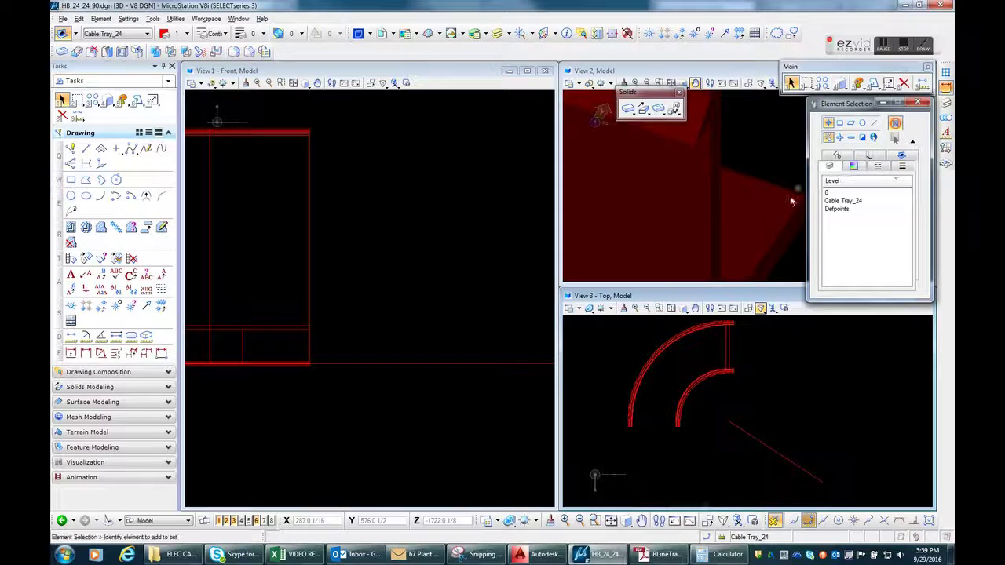
Polar-array the rung about the bend's centre point with an 18° delta angle and repeat the array from the last copy.
click(728, 336)
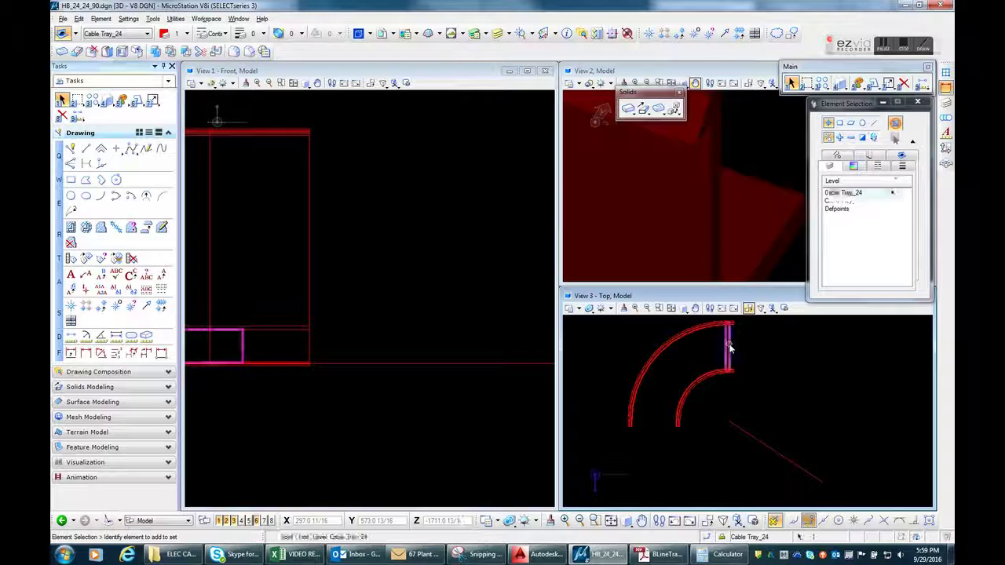
click(92, 101)
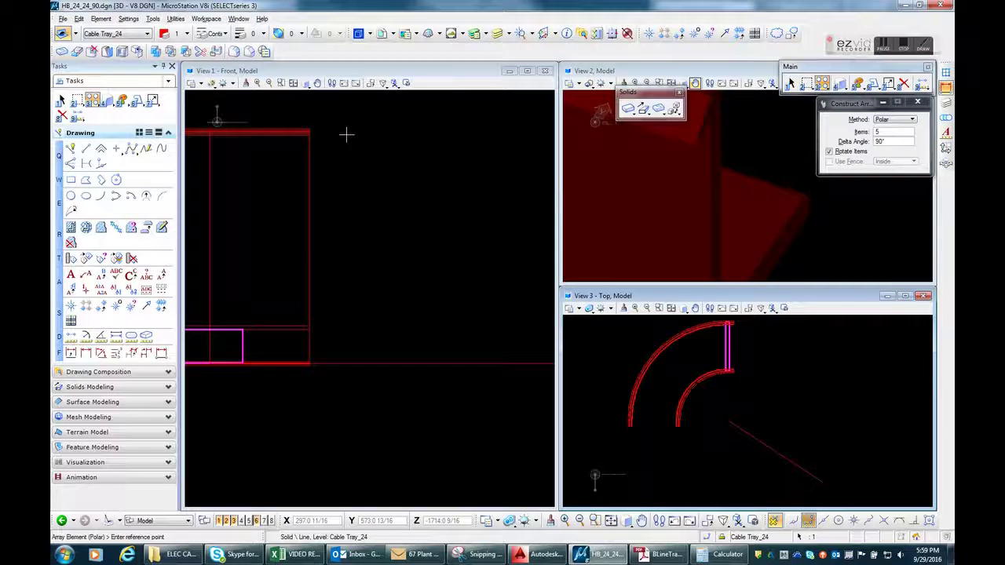
double_click(898, 142)
text(1)
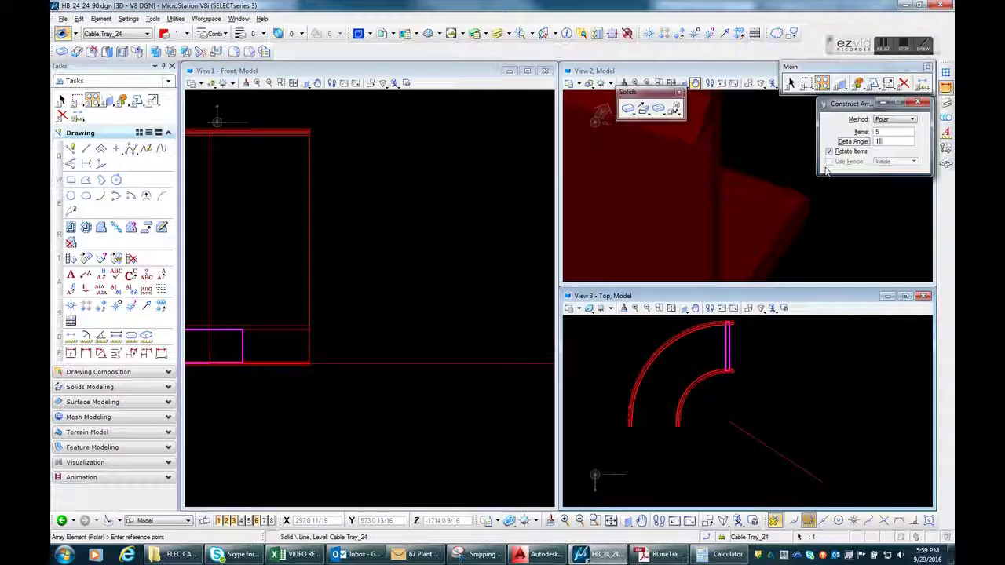
text(8)
key(Return)
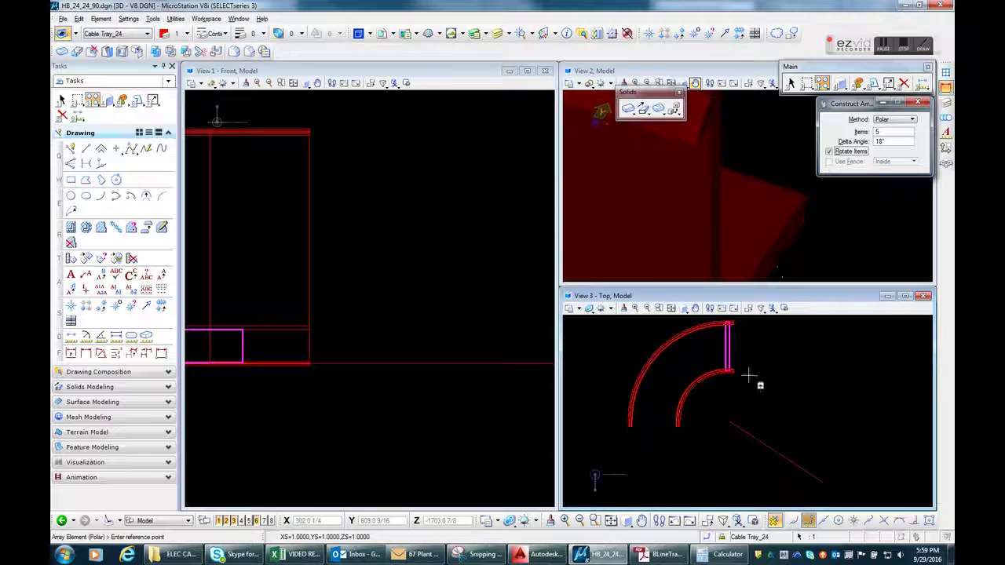
click(728, 422)
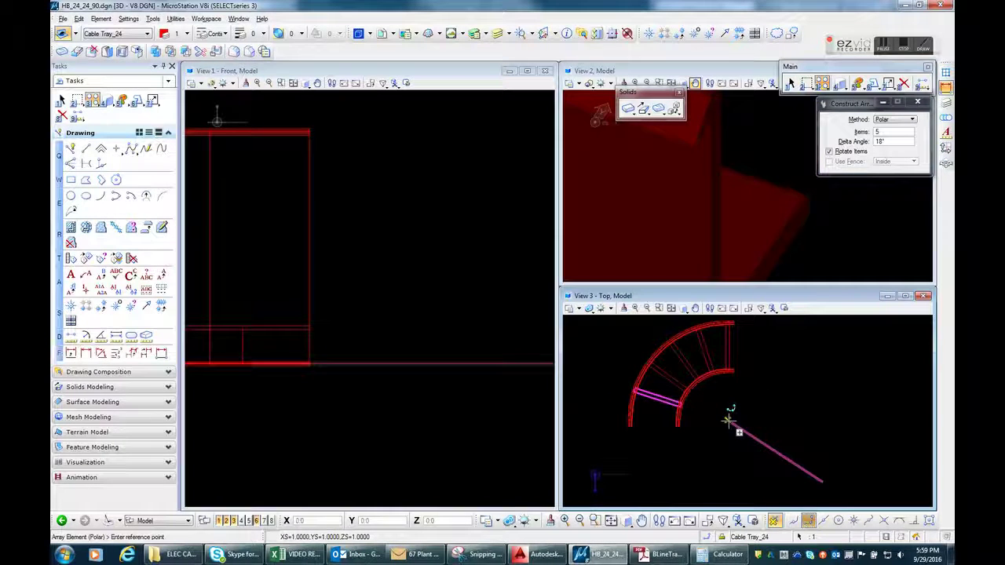
click(728, 422)
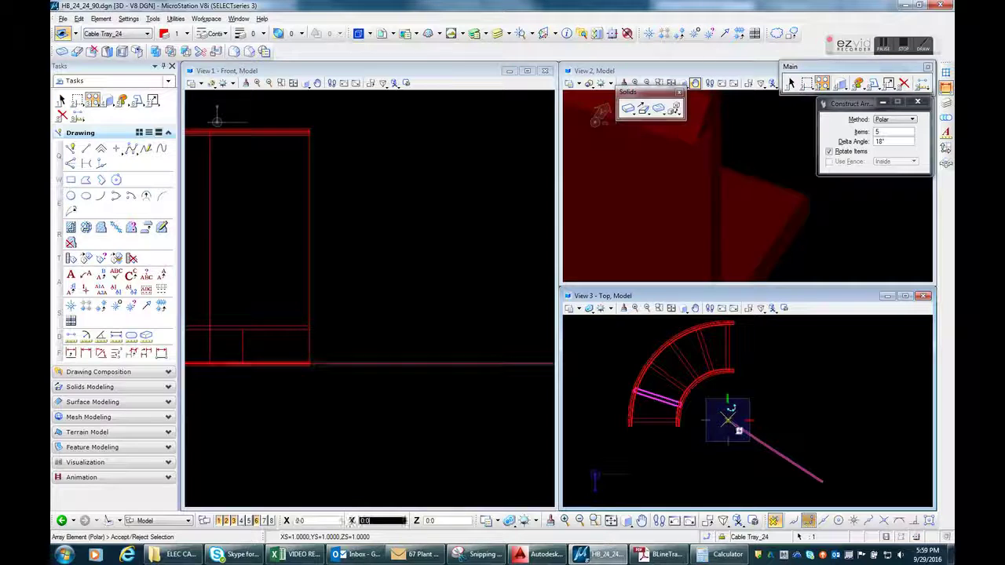
click(728, 421)
Delete the surplus rungs near the far end of the bend and undo the last deletion.
click(672, 445)
drag(705, 487, 634, 441)
key(Delete)
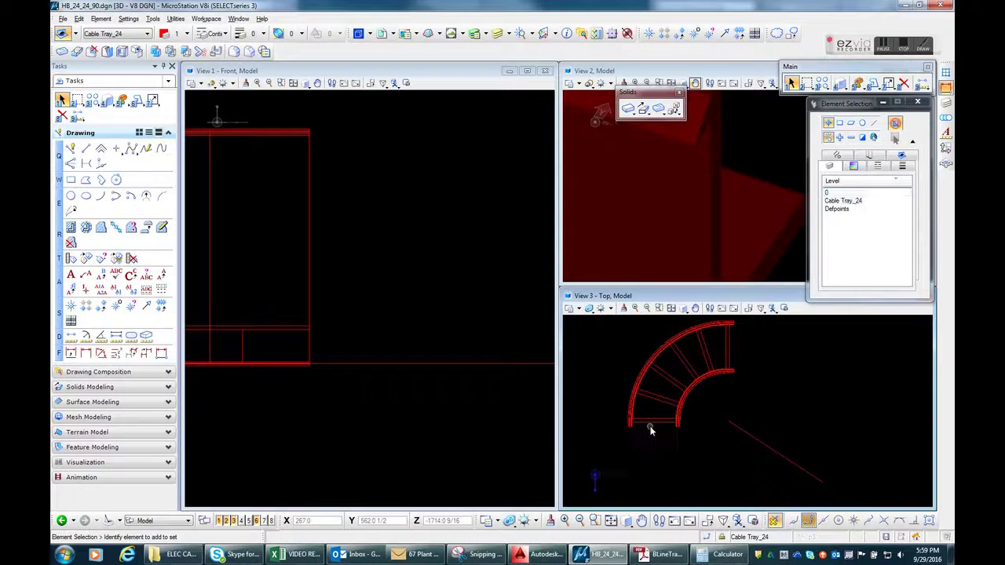
click(654, 425)
key(Delete)
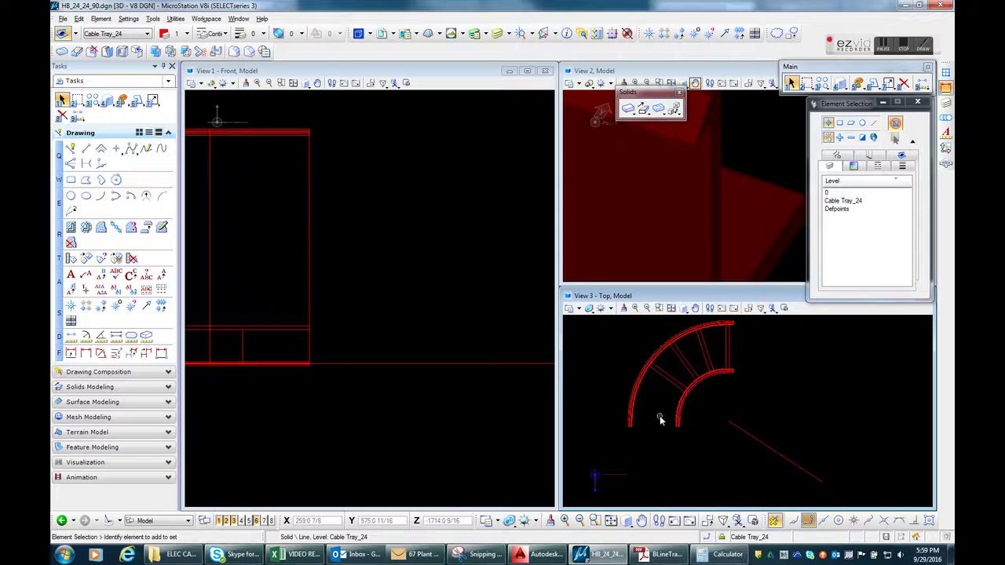
key(ctrl+z)
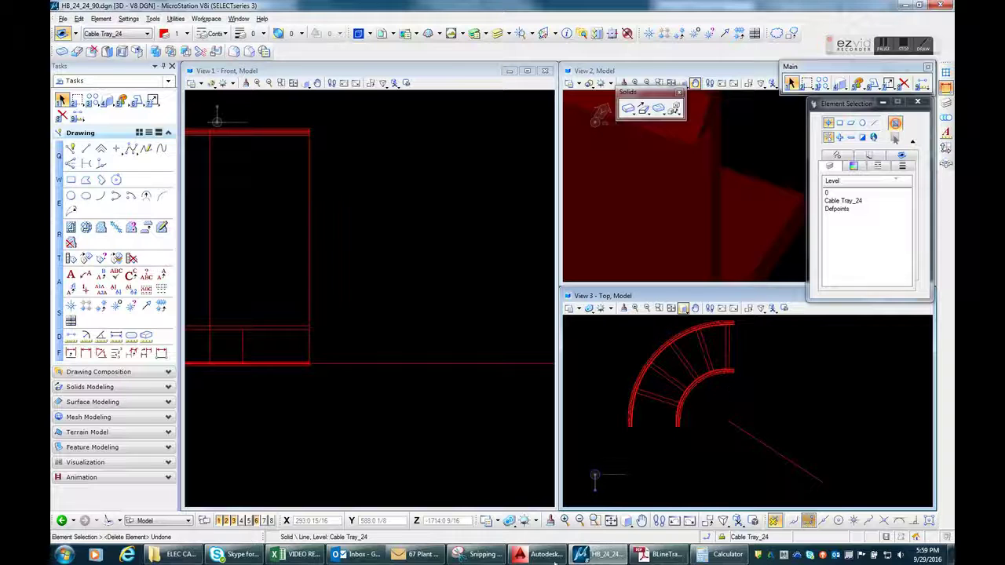
Recalculate the rung spacing angle for the 90° bend in Calculator and return to the model.
click(726, 554)
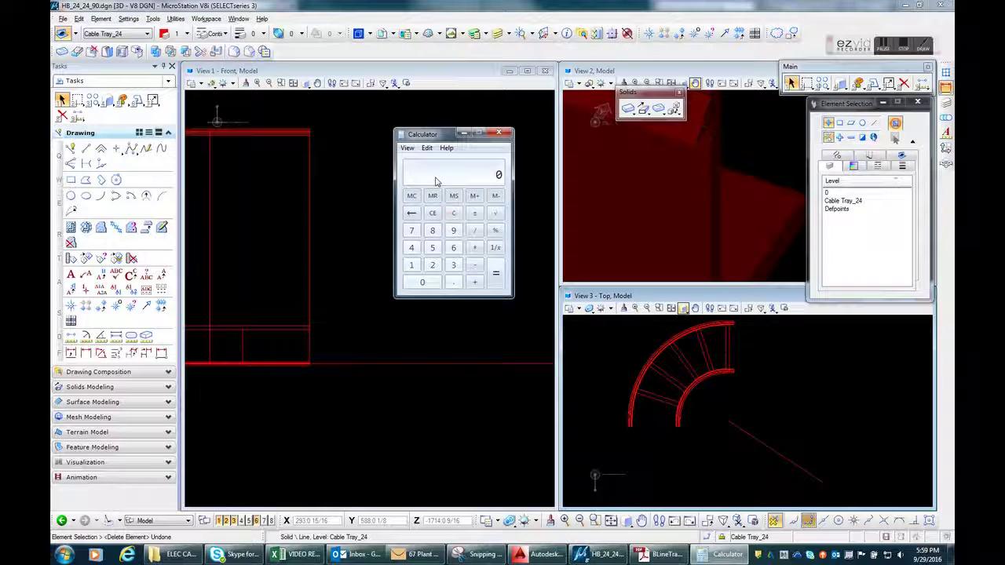
key(slash)
click(464, 133)
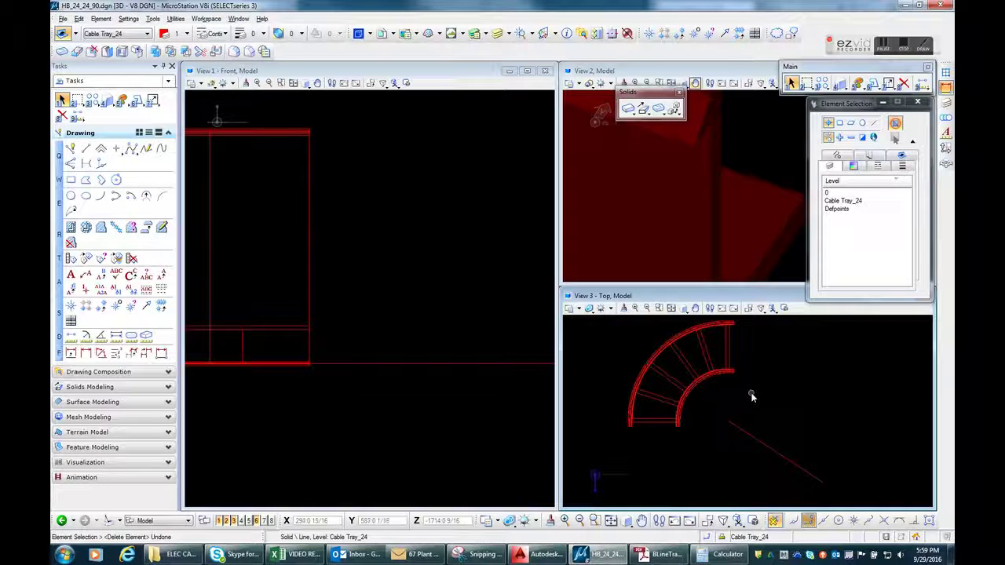
Undo the 18° rung array and polar-array the original rung about the bend's centre point with a 22.5° delta angle.
key(ctrl+z)
click(729, 345)
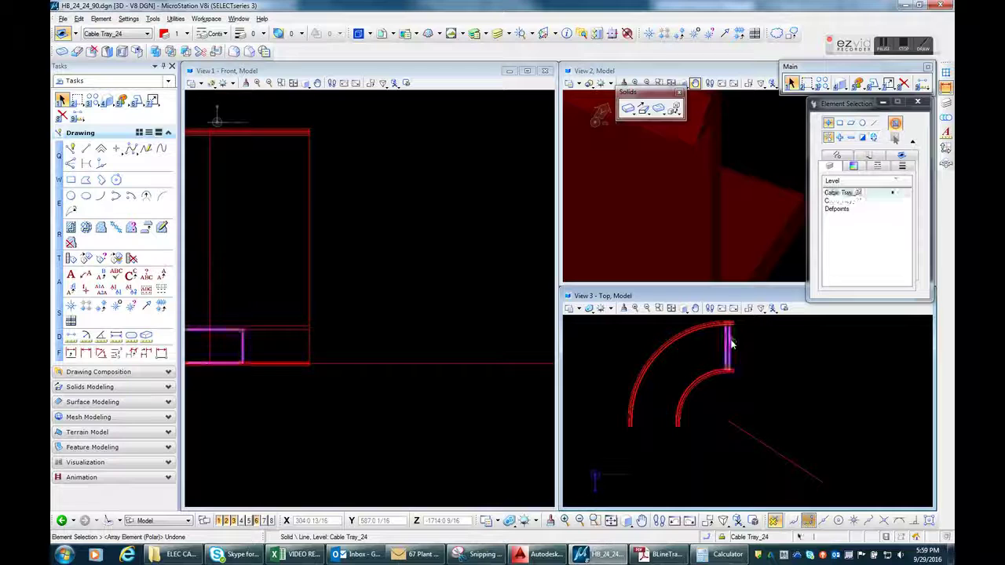
click(94, 104)
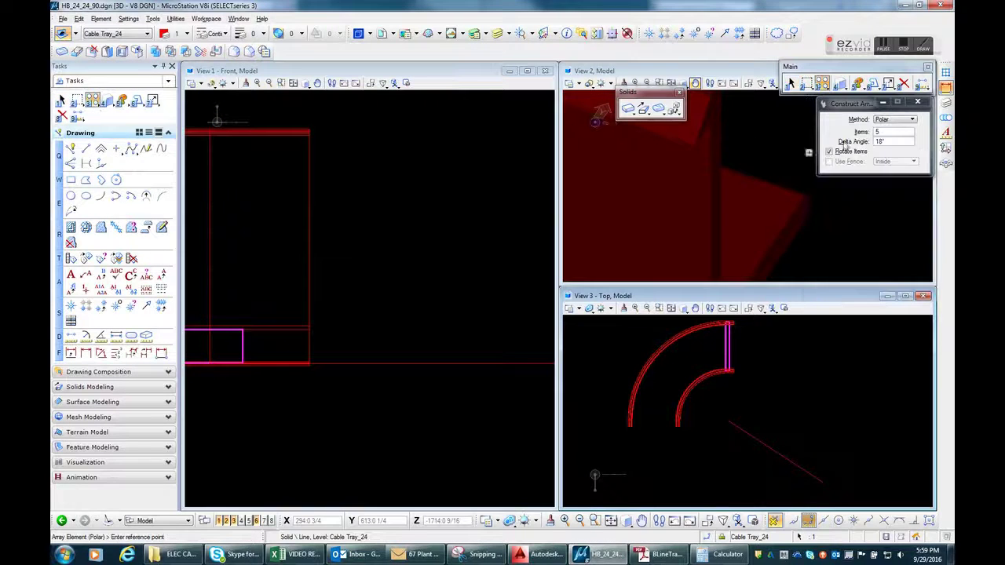
click(895, 142)
text(22.5)
key(Return)
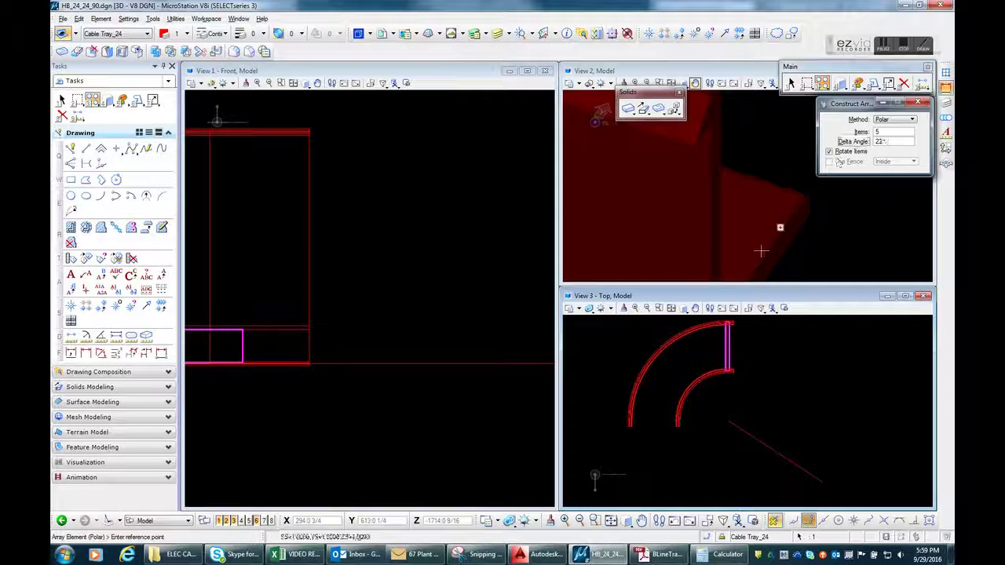
click(727, 421)
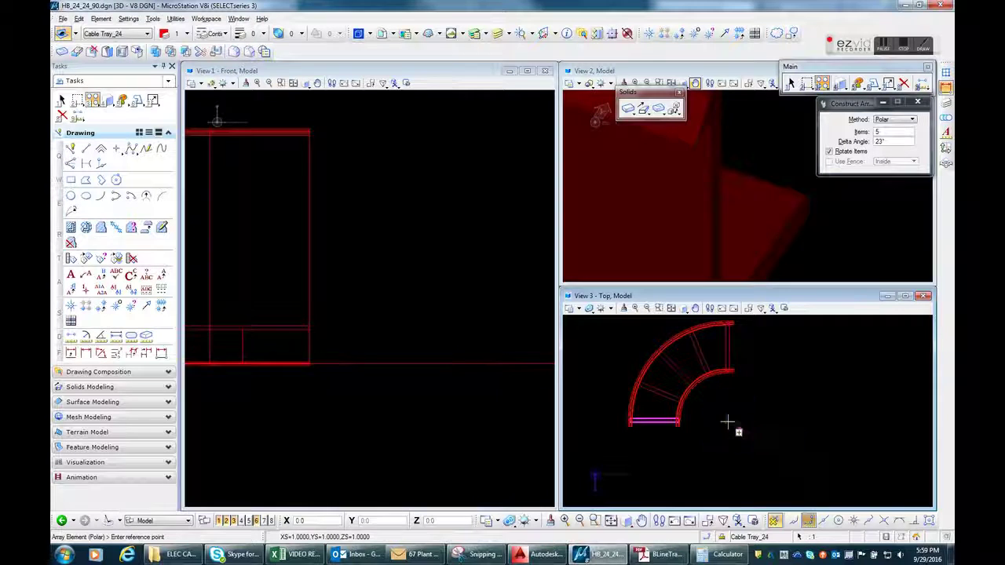
Finish the rung array and frame the whole cable tray bend in View 2.
right_click(728, 421)
click(790, 380)
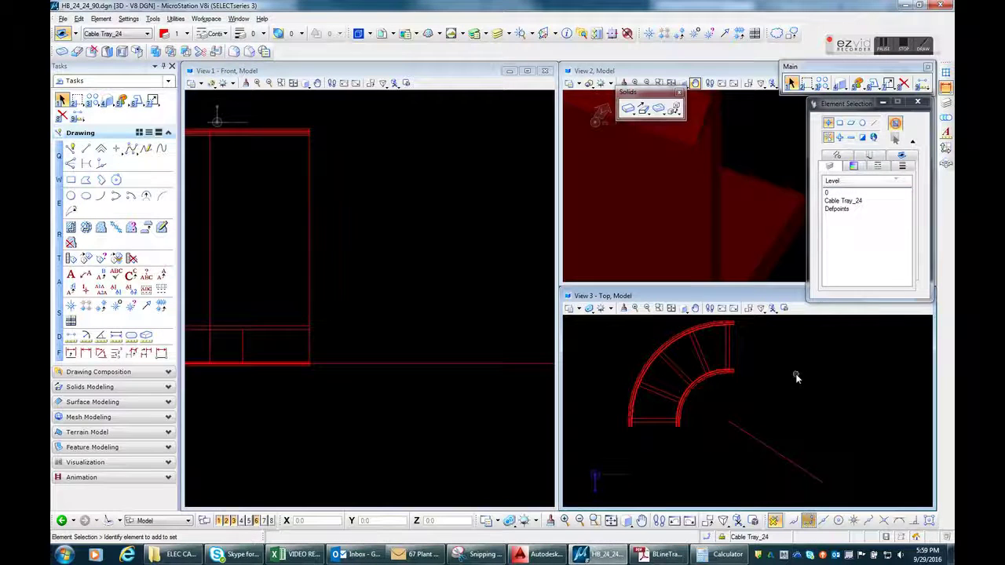
click(746, 191)
click(798, 269)
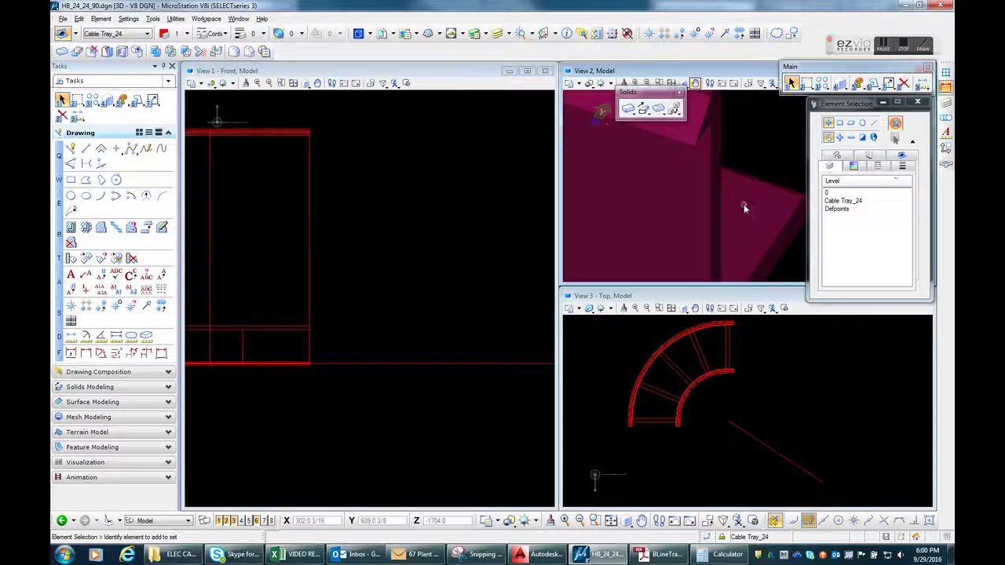
scroll(742, 204, down, 3)
scroll(740, 204, down, 4)
scroll(677, 224, up, 3)
middle_drag(677, 225, 714, 200)
scroll(722, 179, down, 3)
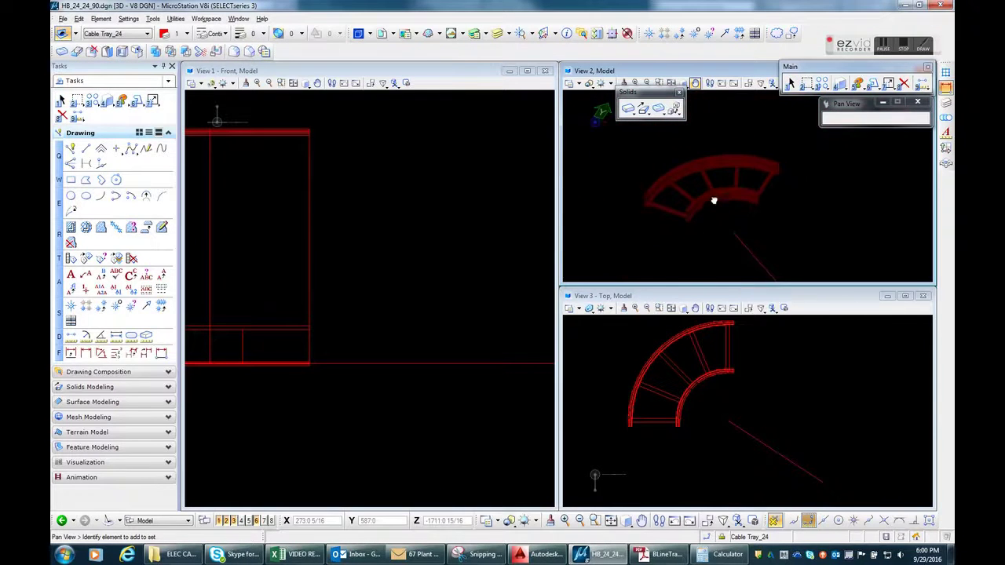
Set View 1 to the right isometric orientation with the Smooth display style and tilt it slightly.
click(306, 84)
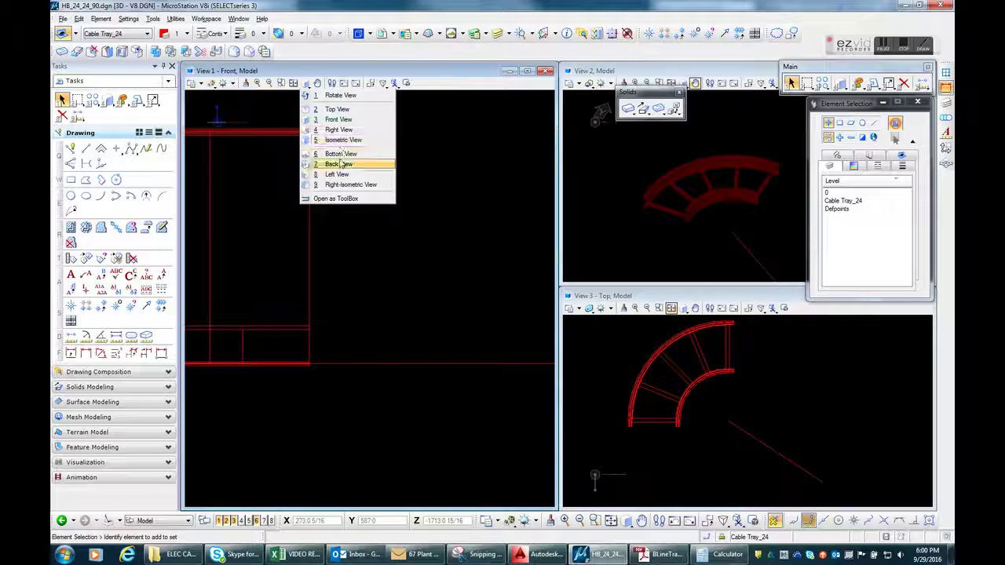
click(342, 187)
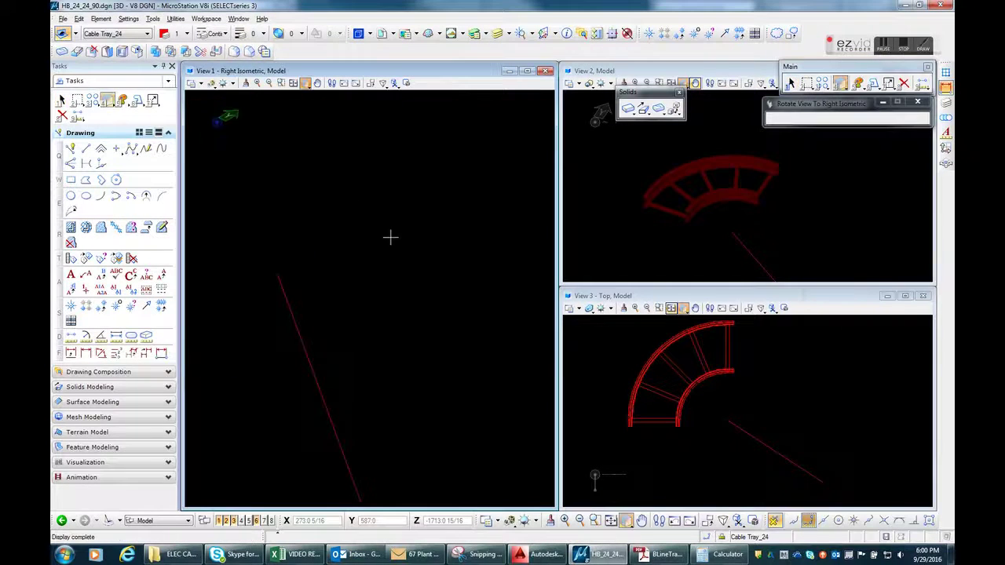
click(393, 233)
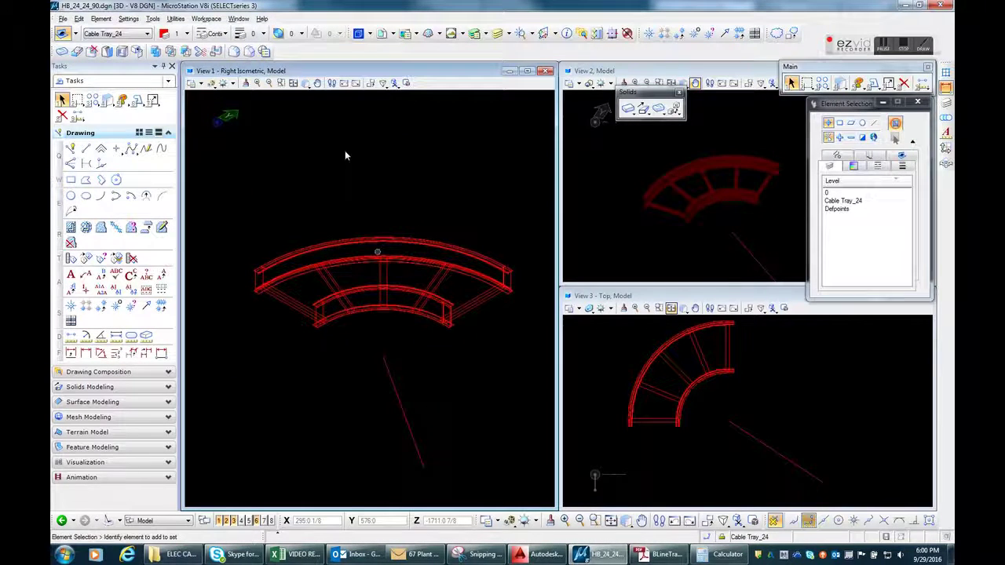
click(231, 83)
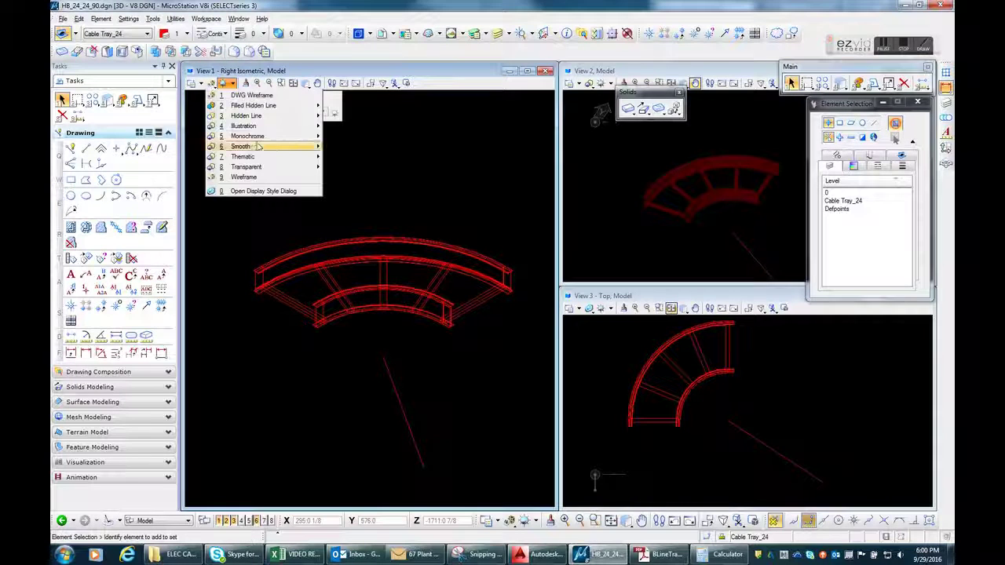
mouse_move(259, 146)
click(358, 156)
mouse_move(375, 302)
shift+middle_down()
mouse_move(388, 319)
mouse_move(472, 334)
mouse_move(375, 267)
mouse_move(373, 284)
shift+middle_up()
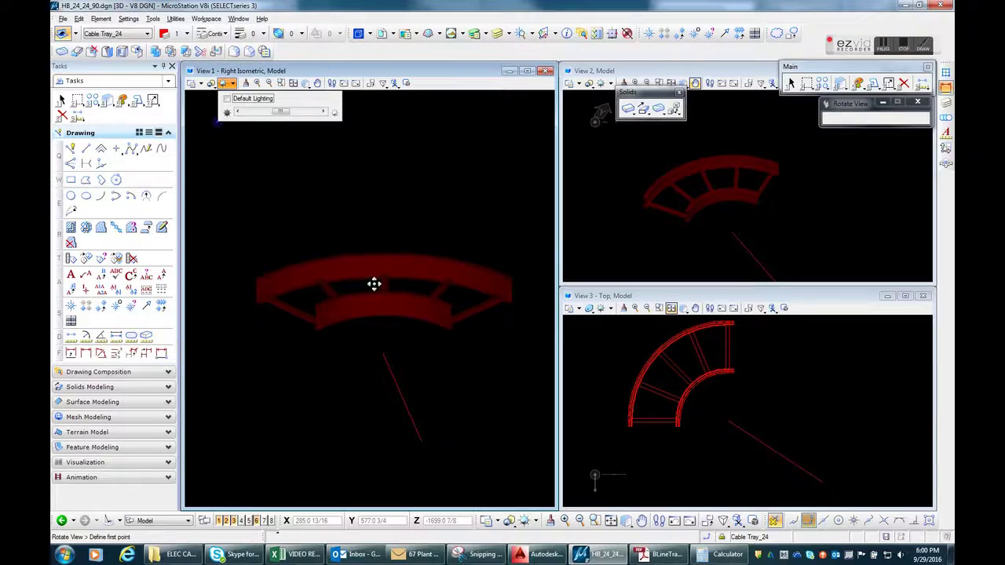
Delete the leftover construction line running from the bend's centre point.
key(Escape)
click(395, 378)
key(Delete)
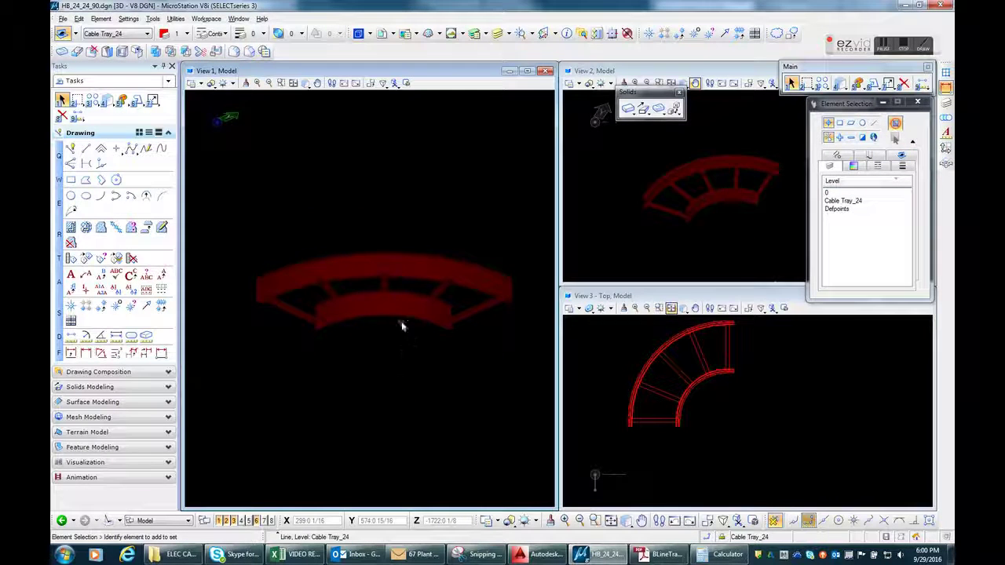
click(157, 51)
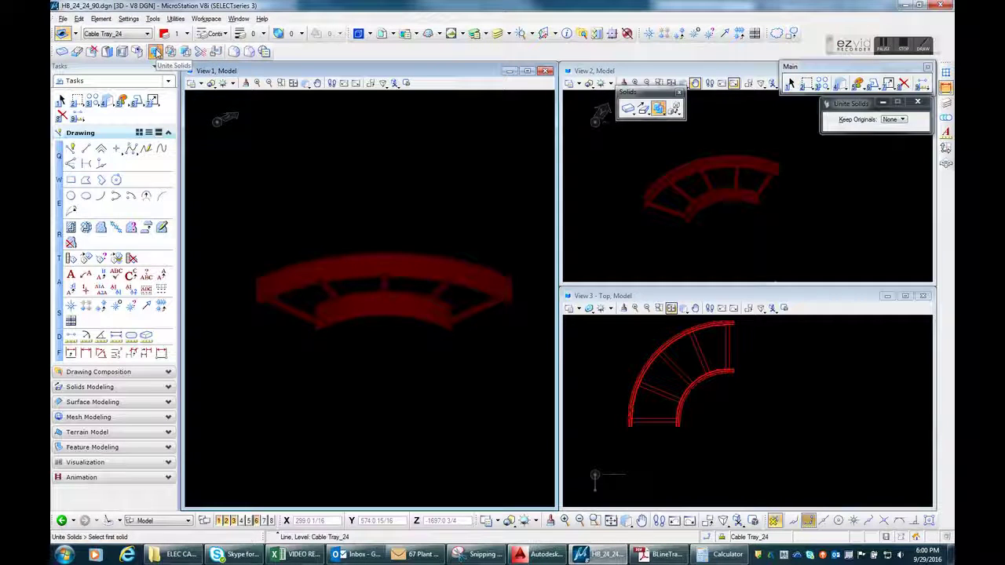
click(268, 276)
click(280, 305)
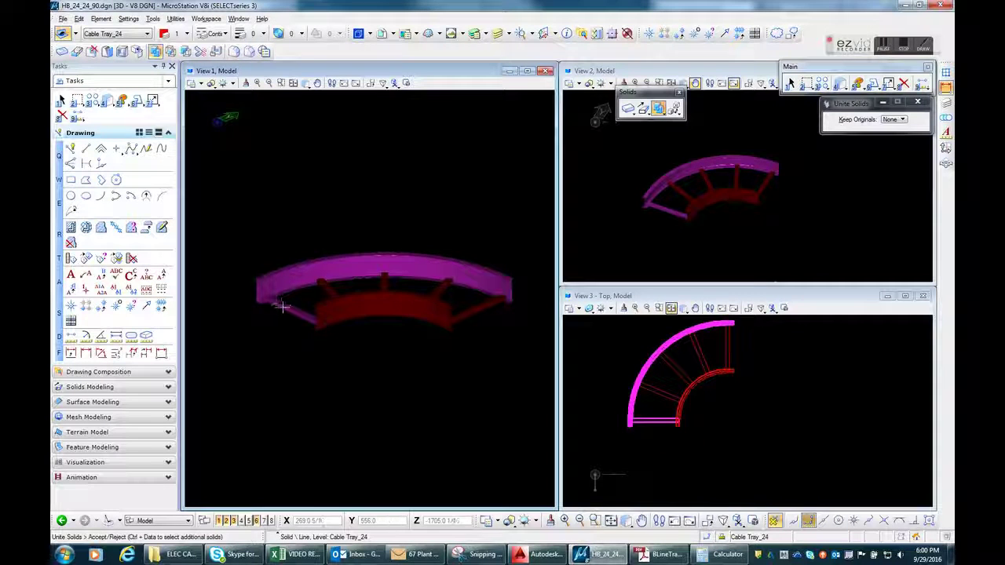
right_click(311, 252)
Try to unite both side rails and all the rungs into one solid in a single operation.
click(63, 101)
drag(234, 207, 502, 399)
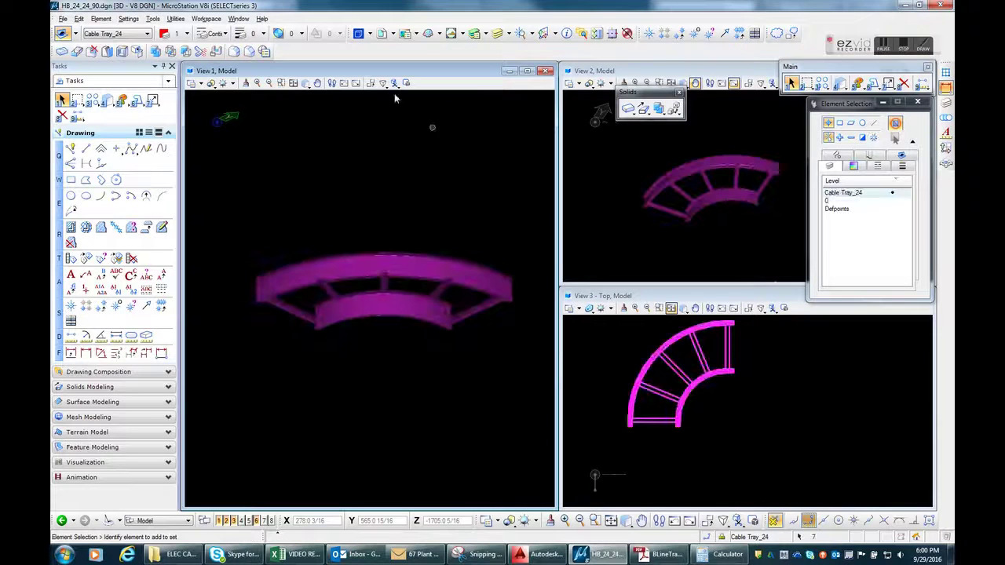
click(156, 52)
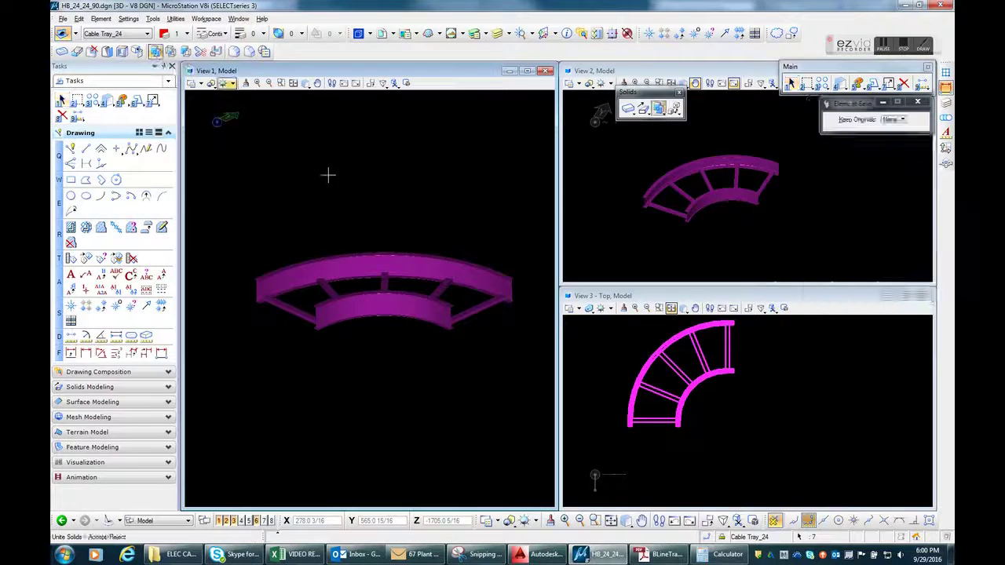
click(351, 222)
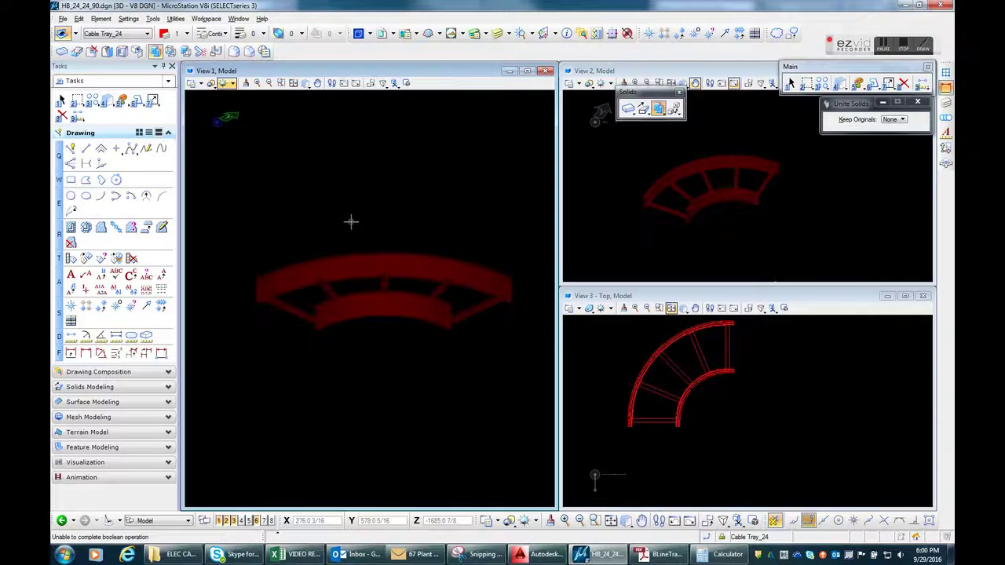
Try to unite the outer side rail with a group selection of the rungs and the inner rail.
click(62, 100)
click(327, 256)
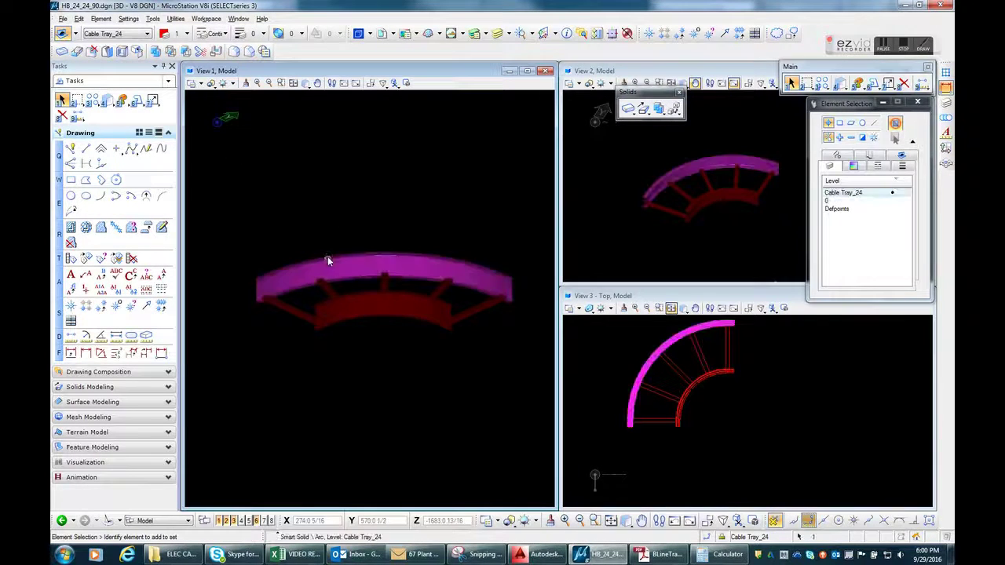
click(328, 230)
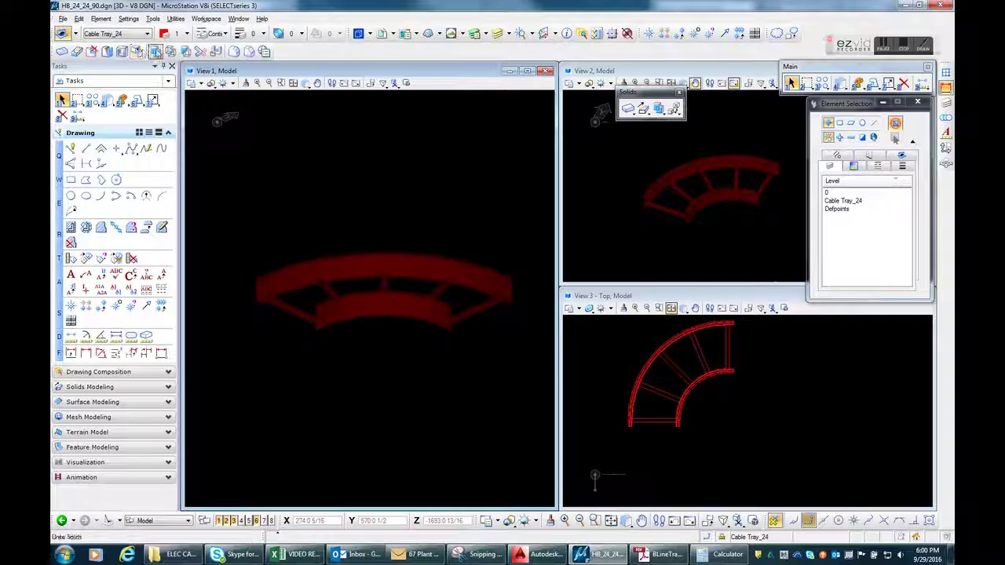
click(155, 51)
click(330, 260)
drag(462, 351, 291, 289)
click(355, 221)
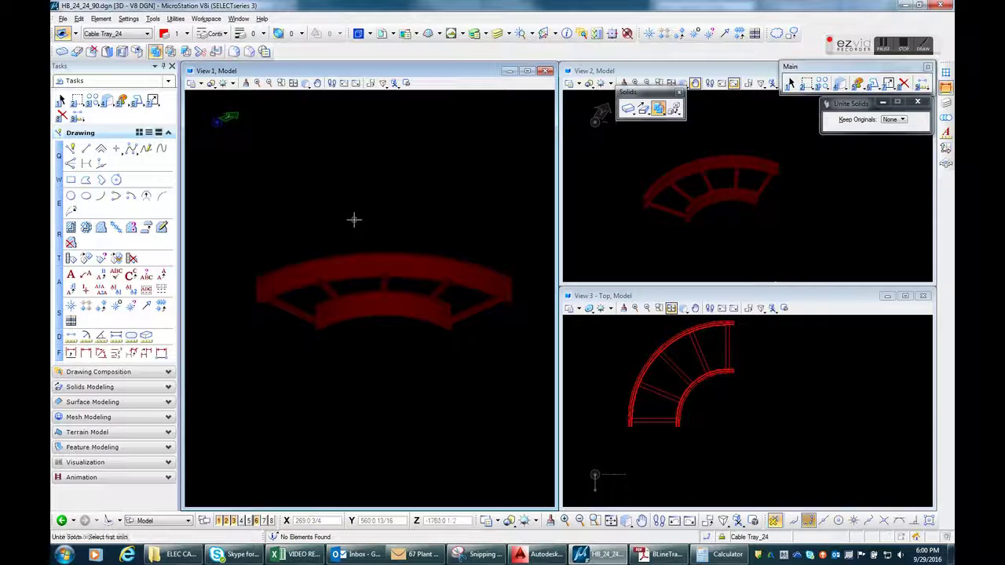
Unite the inner side rail with the rung at the near end of the bend, keeping no originals.
click(62, 100)
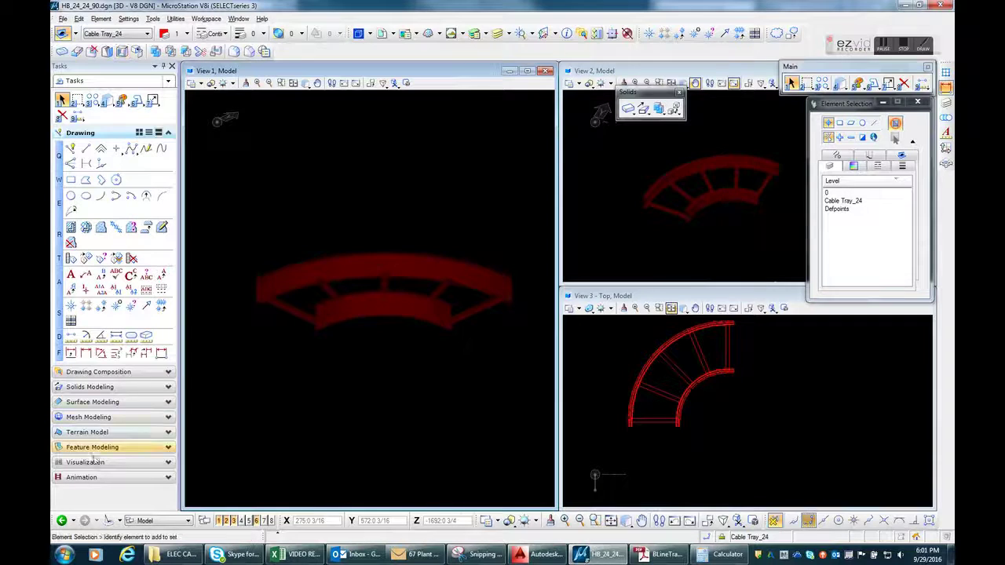
click(155, 52)
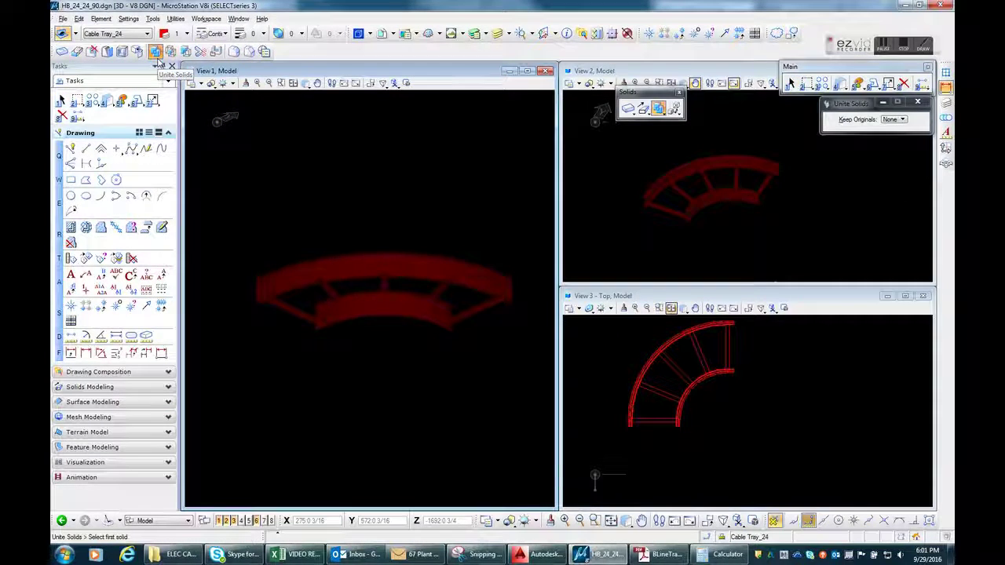
click(325, 307)
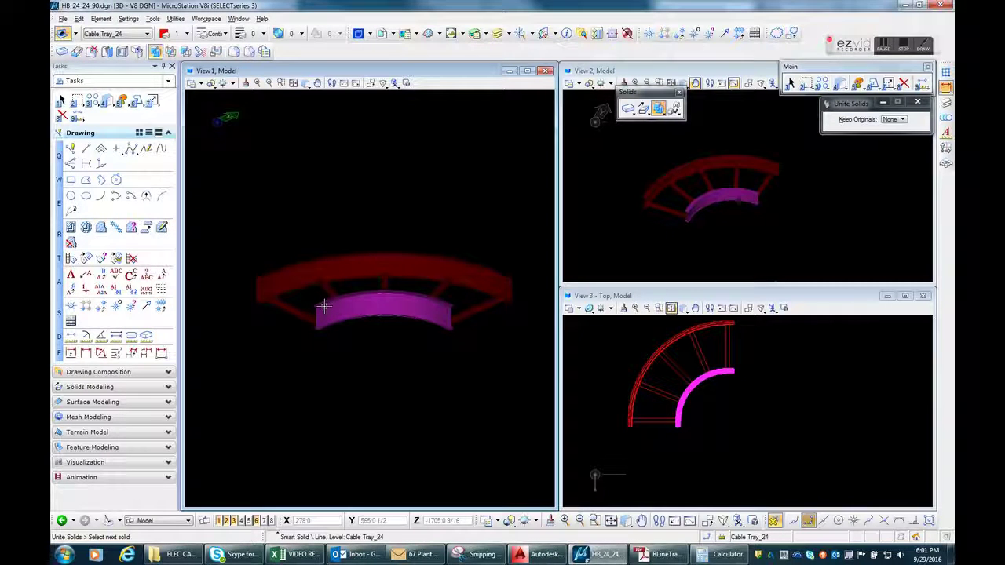
click(304, 314)
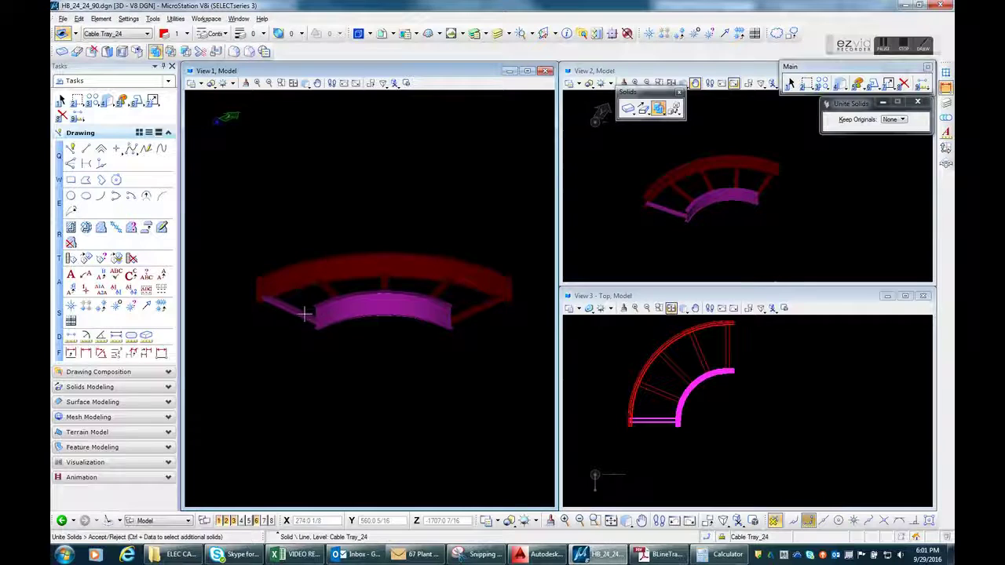
click(320, 296)
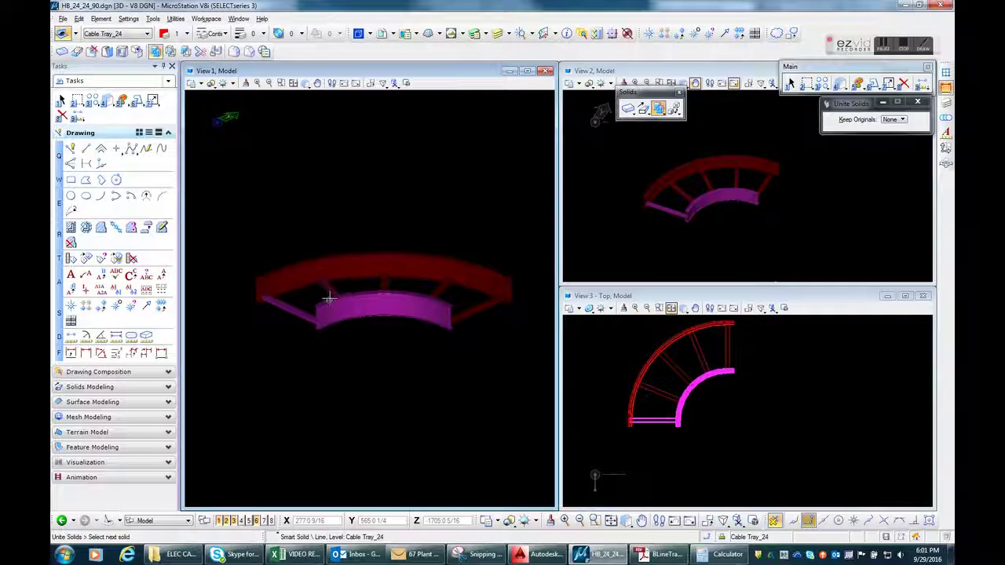
Try to add the intermediate rungs to the united inner rail and clear the selection.
click(376, 238)
click(377, 289)
click(384, 284)
click(410, 231)
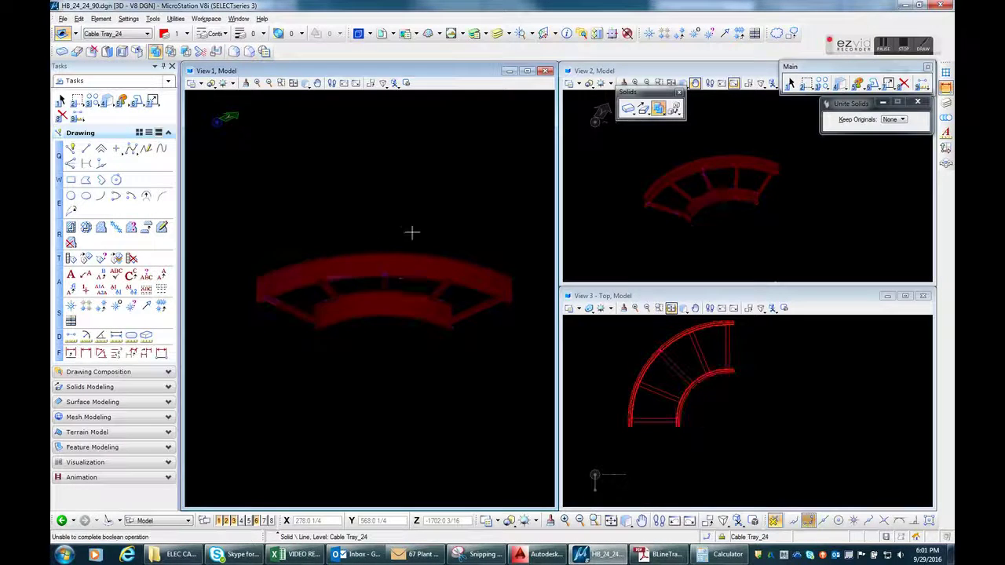
click(411, 295)
right_click(346, 284)
click(325, 290)
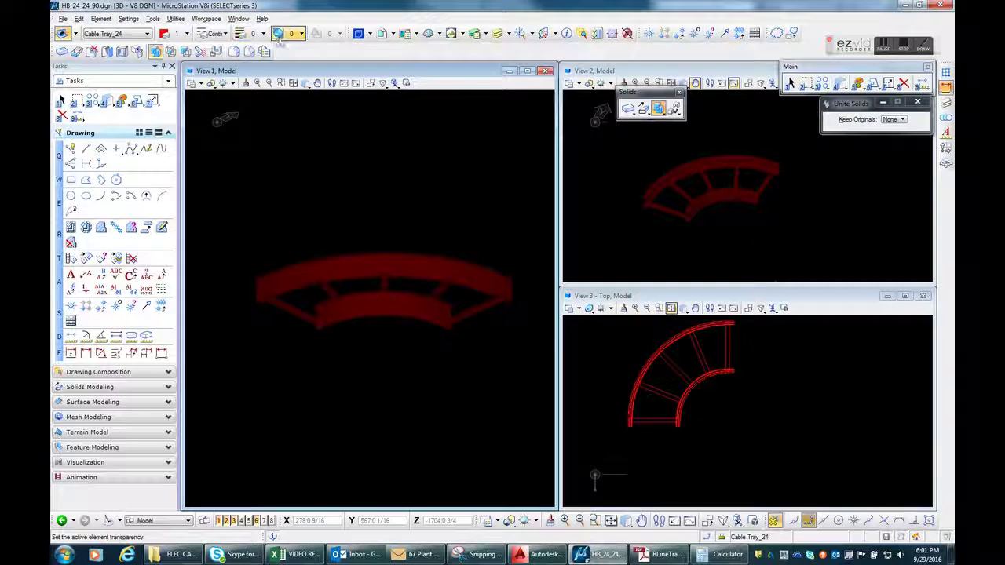
Unite the inner rail and end rung solid with the outer side rail.
click(322, 293)
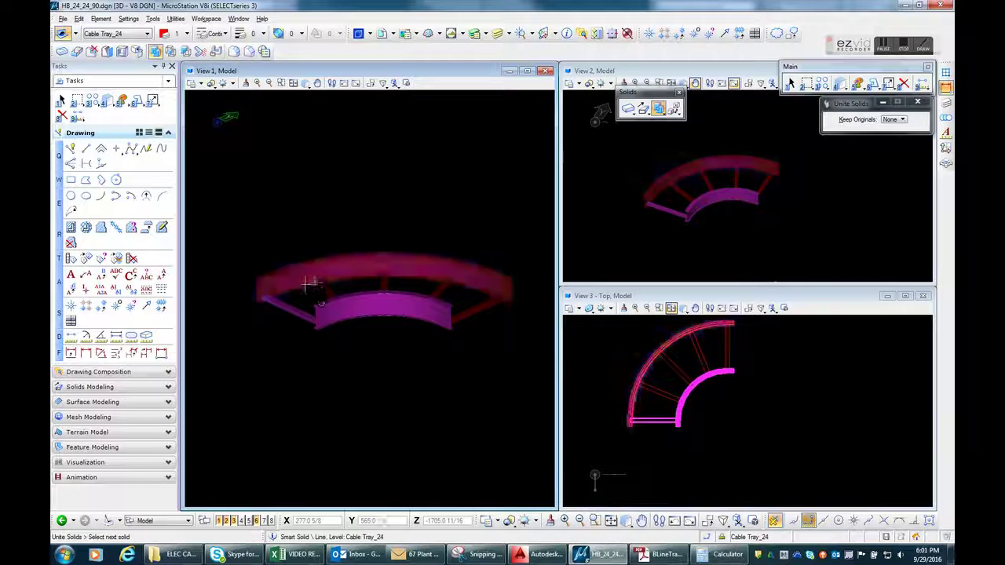
click(290, 290)
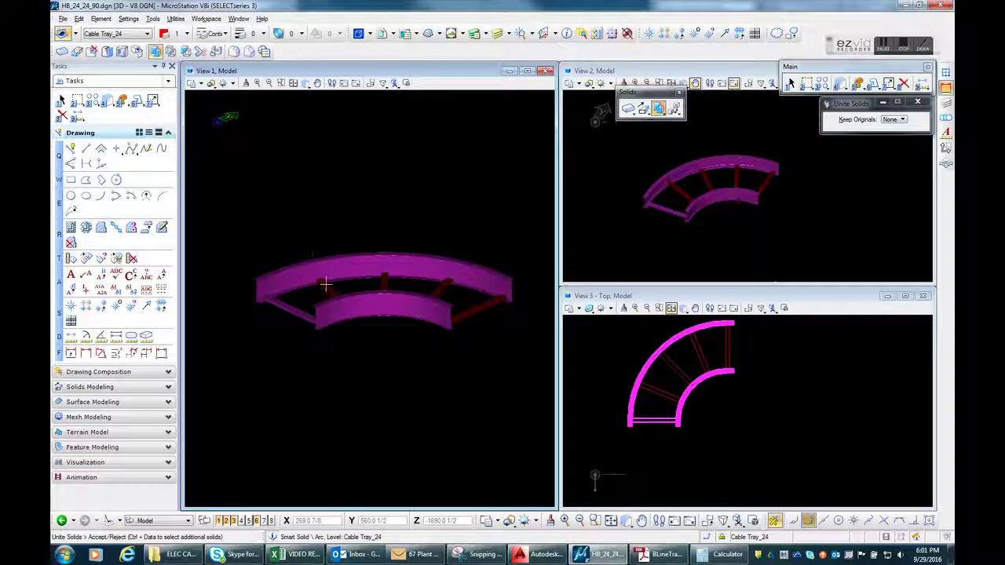
click(324, 287)
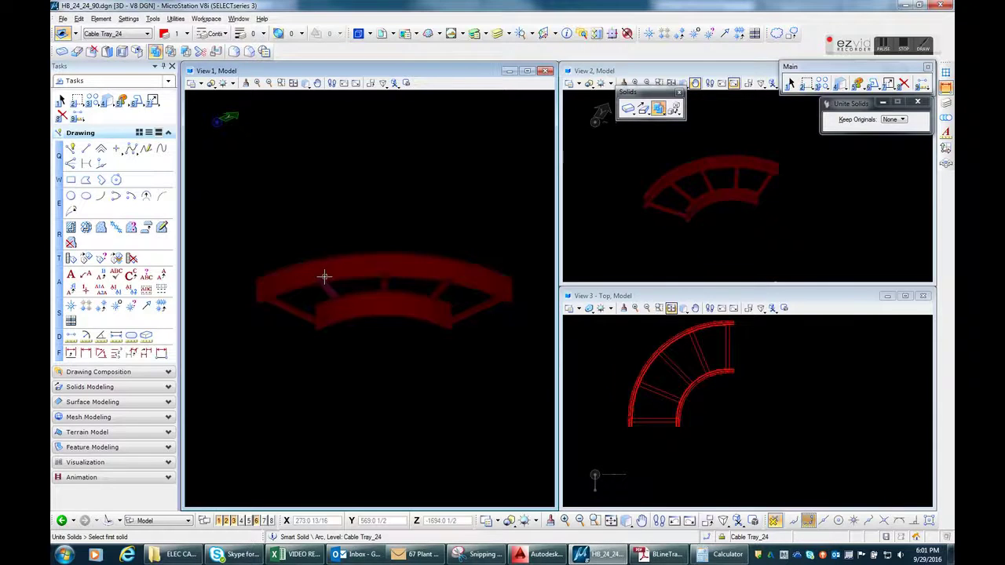
Try to unite the joined rails with the second rung from the near end of the bend.
click(324, 263)
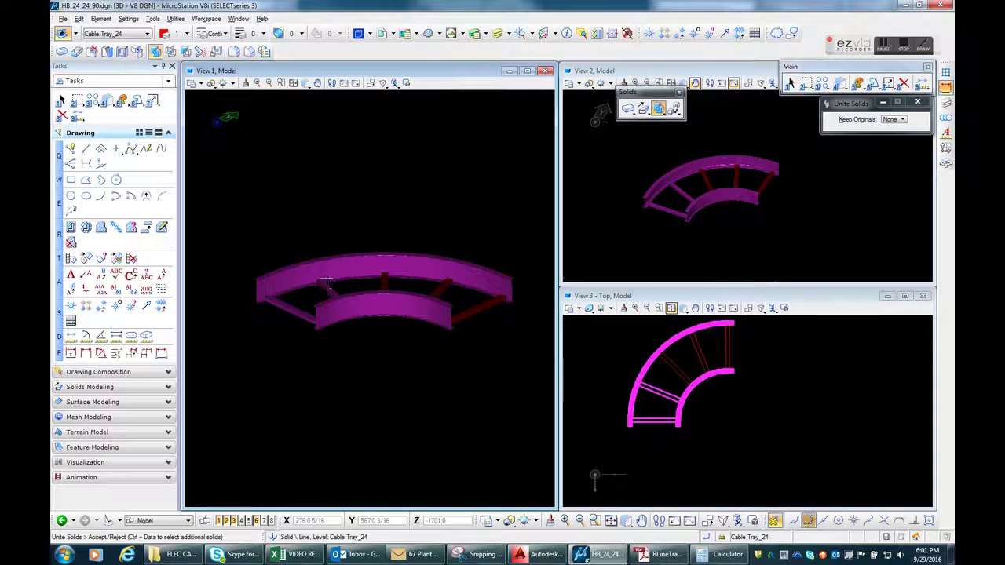
click(329, 260)
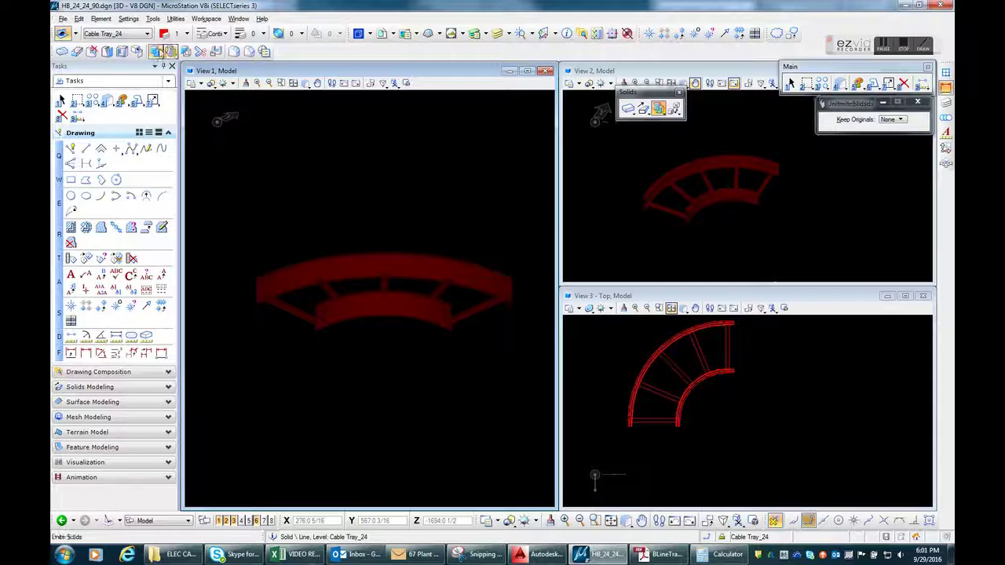
click(320, 269)
click(327, 287)
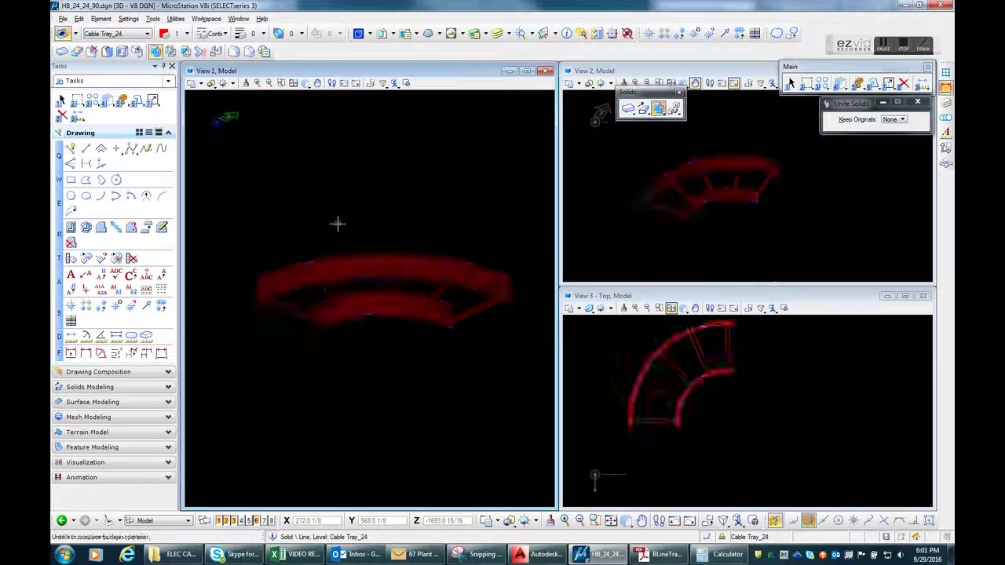
Unite the joined rails with the rung at the far end of the bend.
click(170, 51)
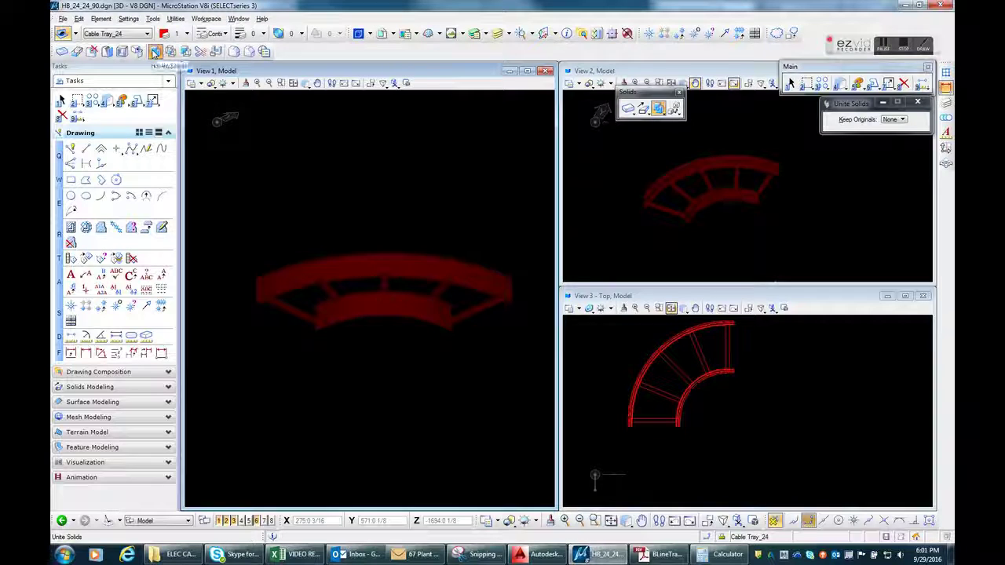
click(500, 287)
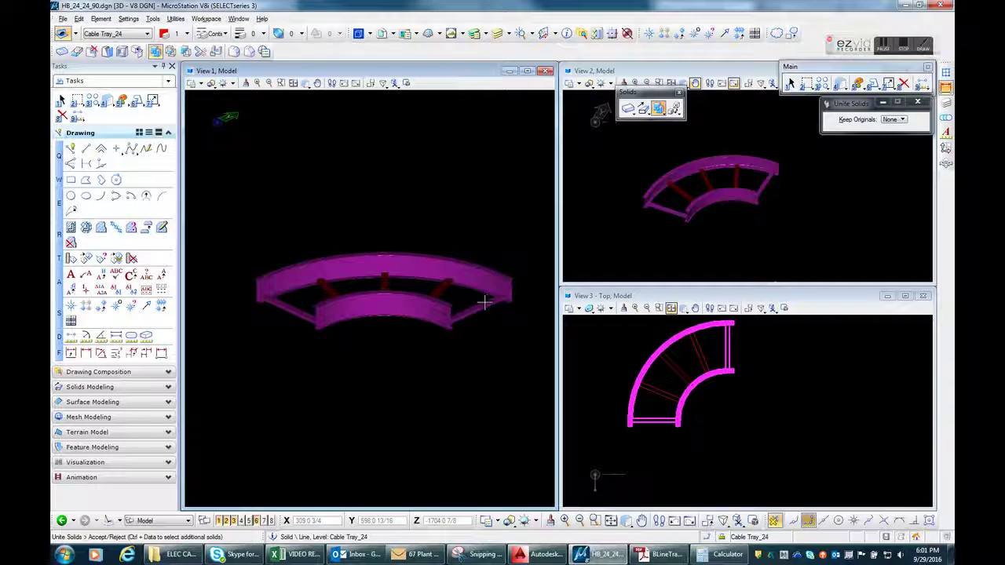
click(486, 299)
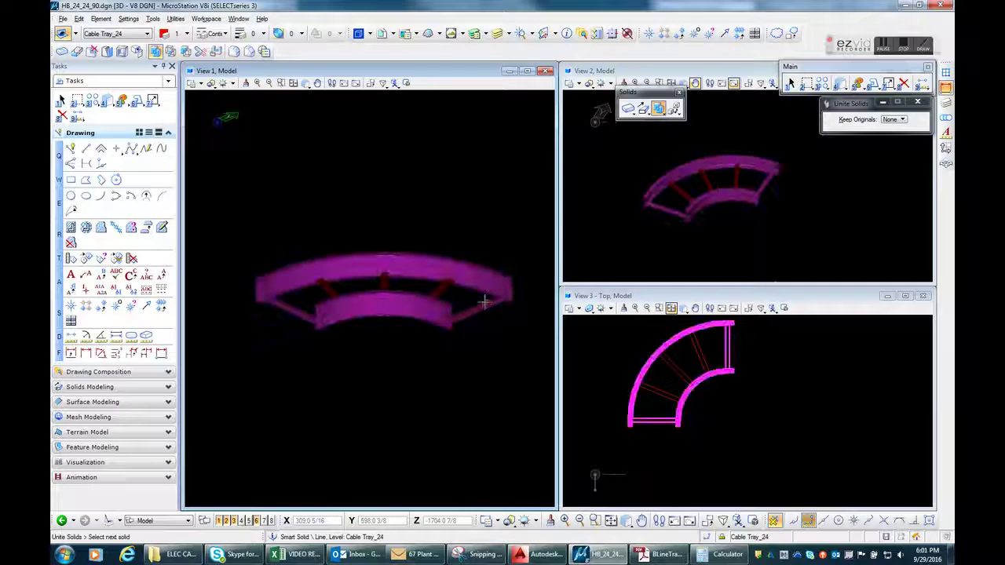
Try to unite the joined side rails with the three intermediate rungs of the bend.
click(447, 286)
click(389, 284)
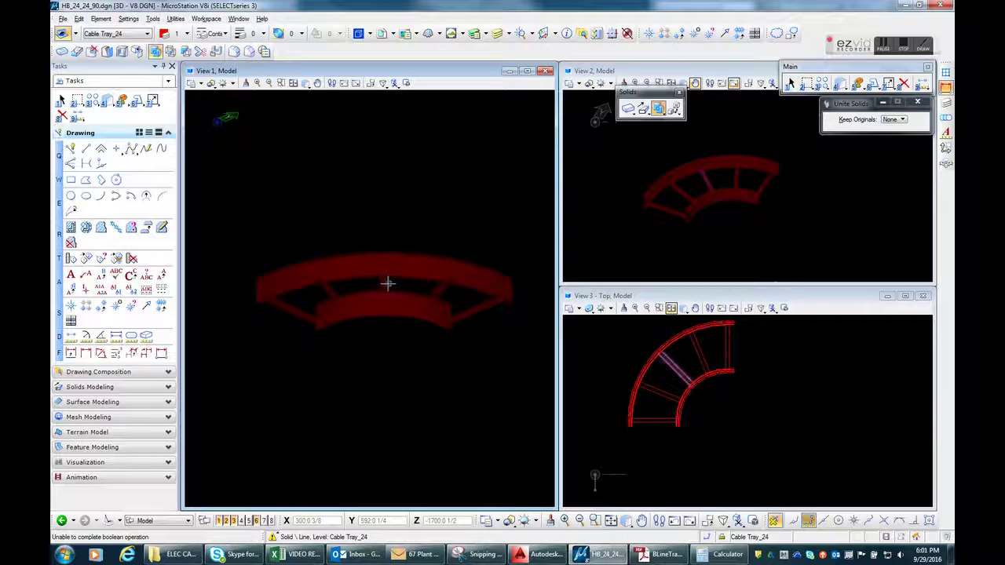
click(373, 278)
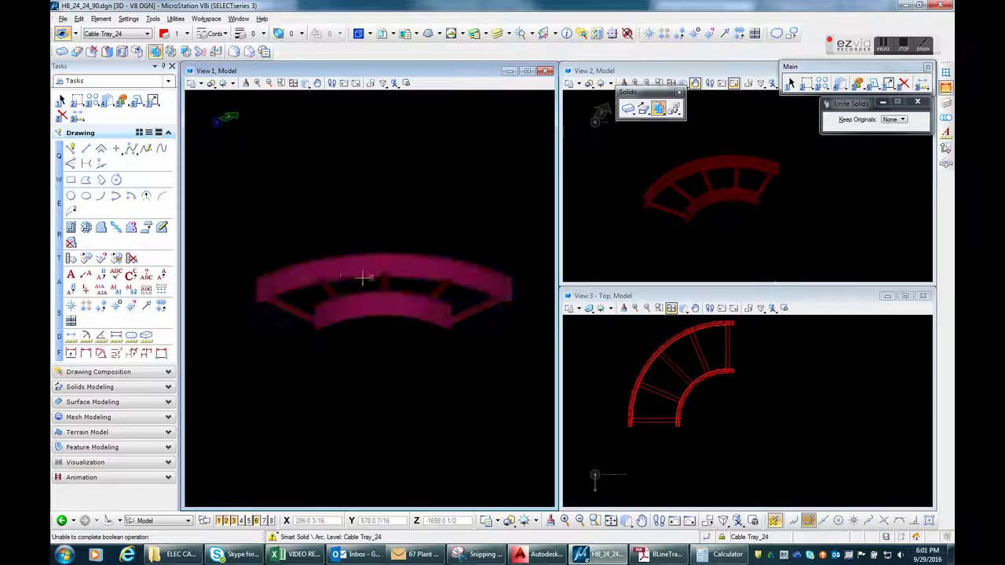
click(328, 287)
click(328, 286)
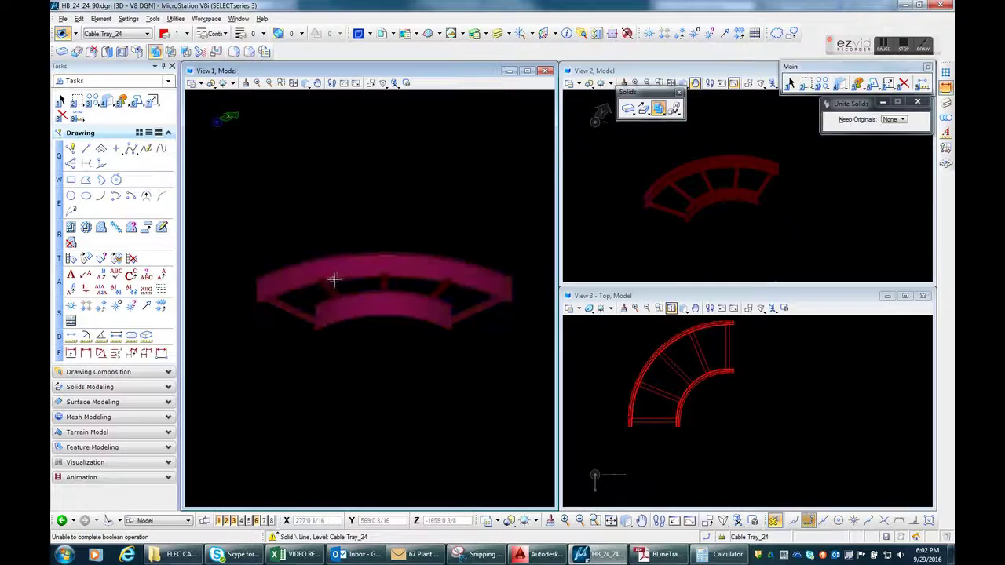
Restart Unite Solids and retry joining the rails with the near intermediate rung and the middle rung.
click(171, 51)
click(156, 52)
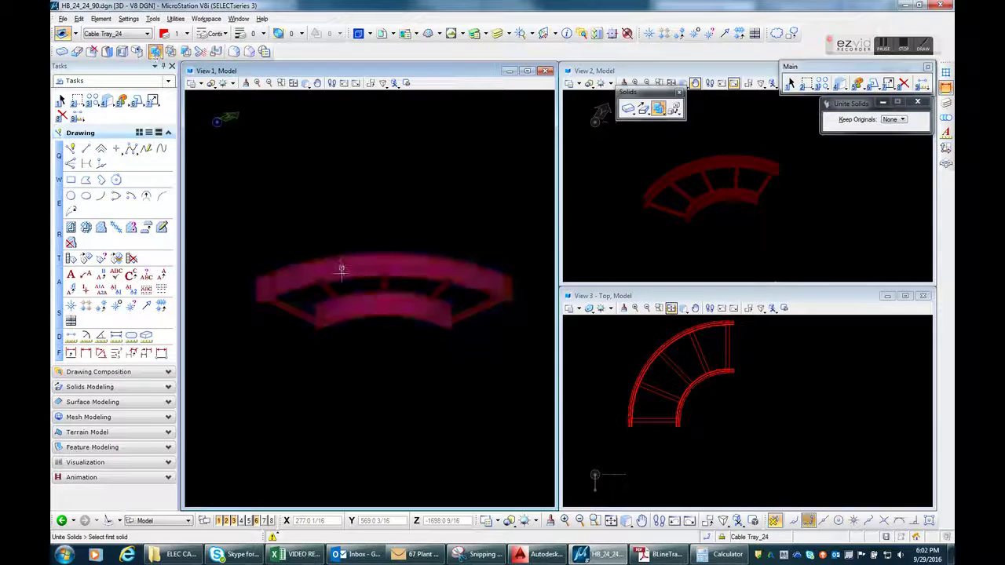
click(339, 278)
click(330, 286)
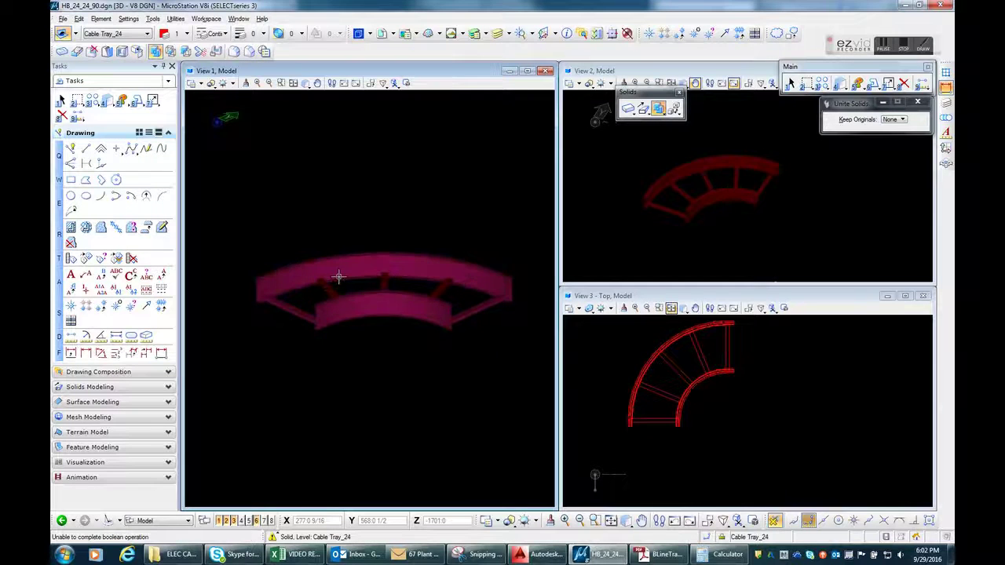
click(385, 280)
click(443, 195)
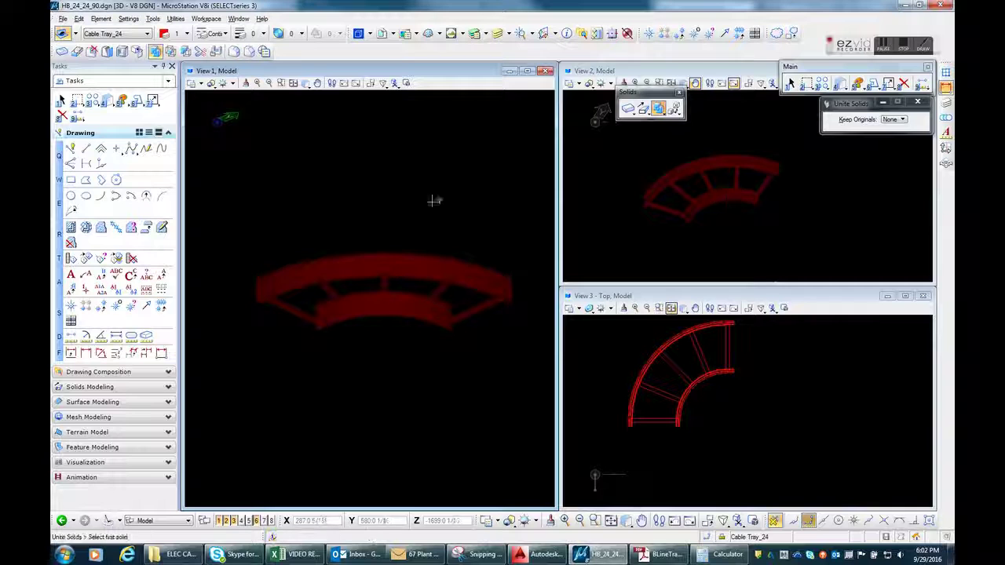
Group all the rails and rungs of the bend into one element, and select it to check the grouping.
shift+middle_drag(386, 222, 342, 224)
click(63, 101)
drag(238, 384, 534, 201)
click(463, 188)
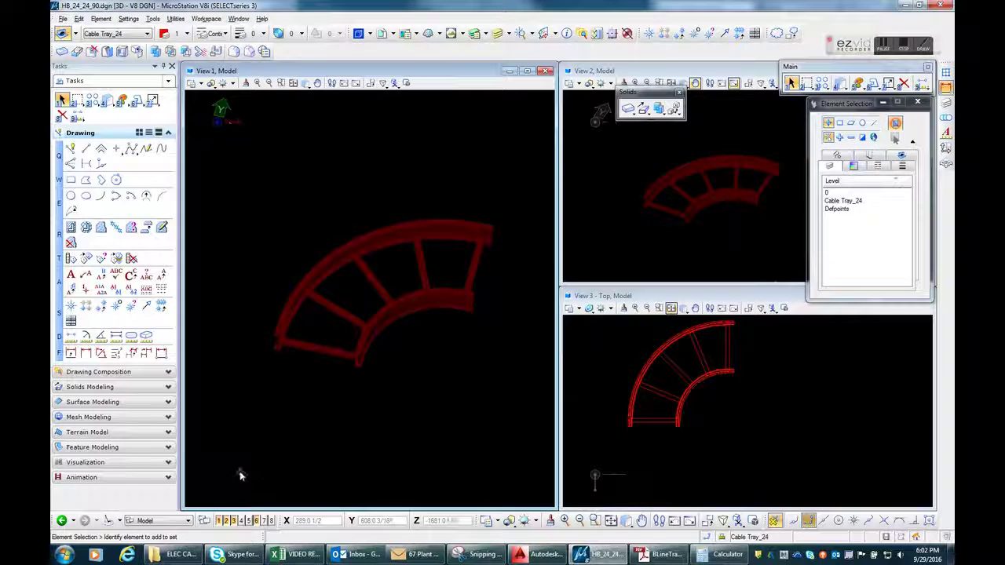
click(283, 319)
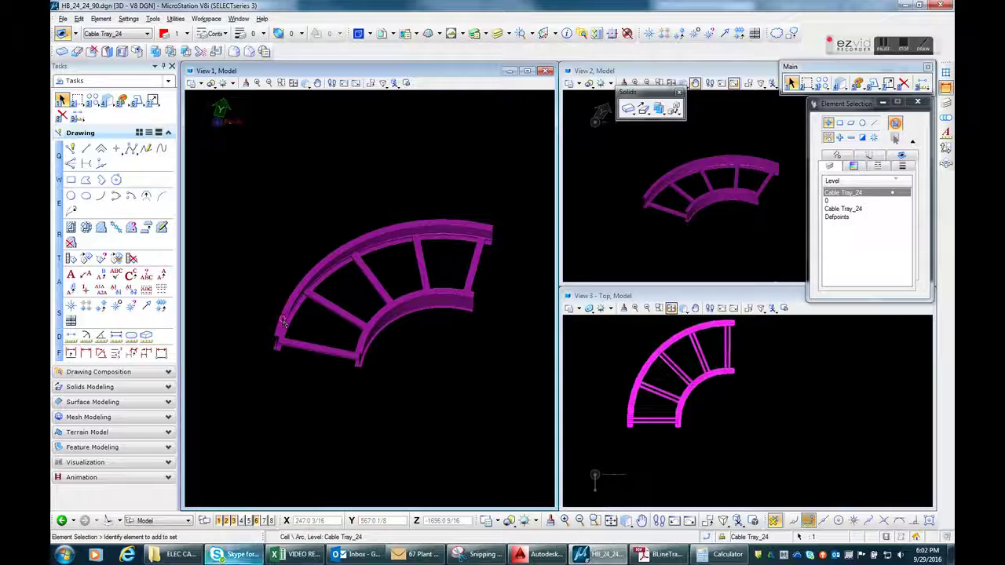
Open Notepad and write the note "JUST TYPE CNTROL G TO MAKE A GROUP".
click(64, 554)
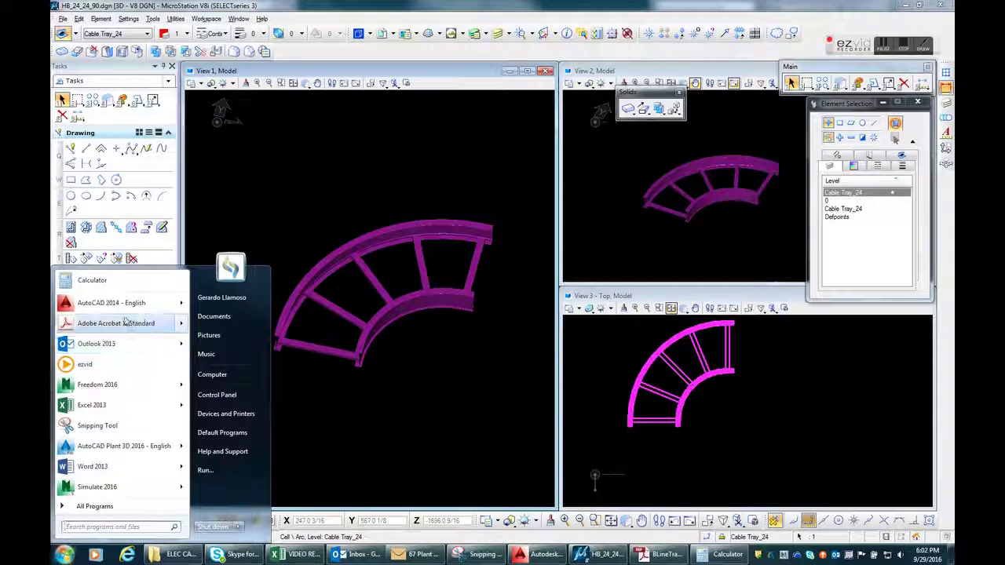
click(92, 506)
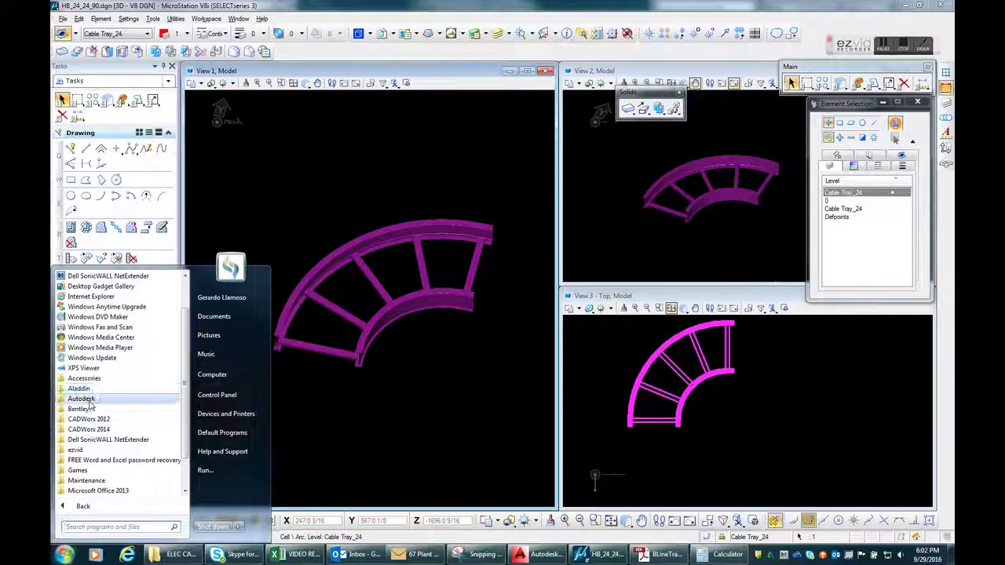
click(84, 377)
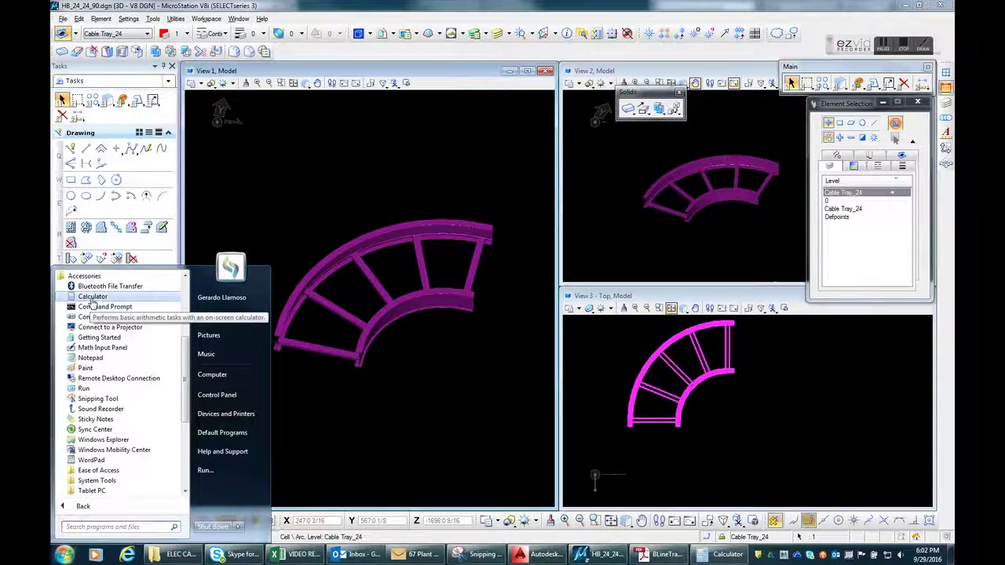
click(90, 357)
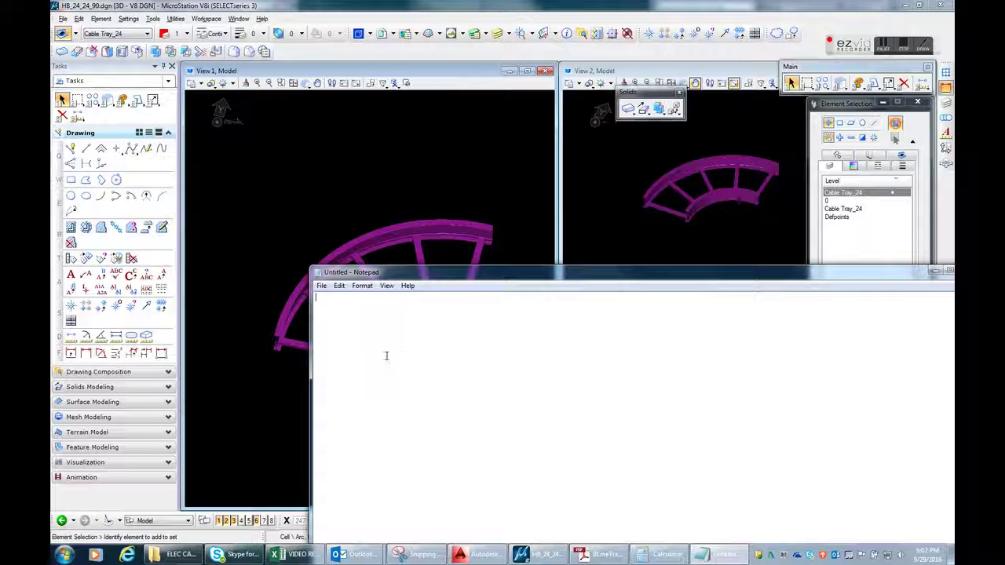
text(JUST TY)
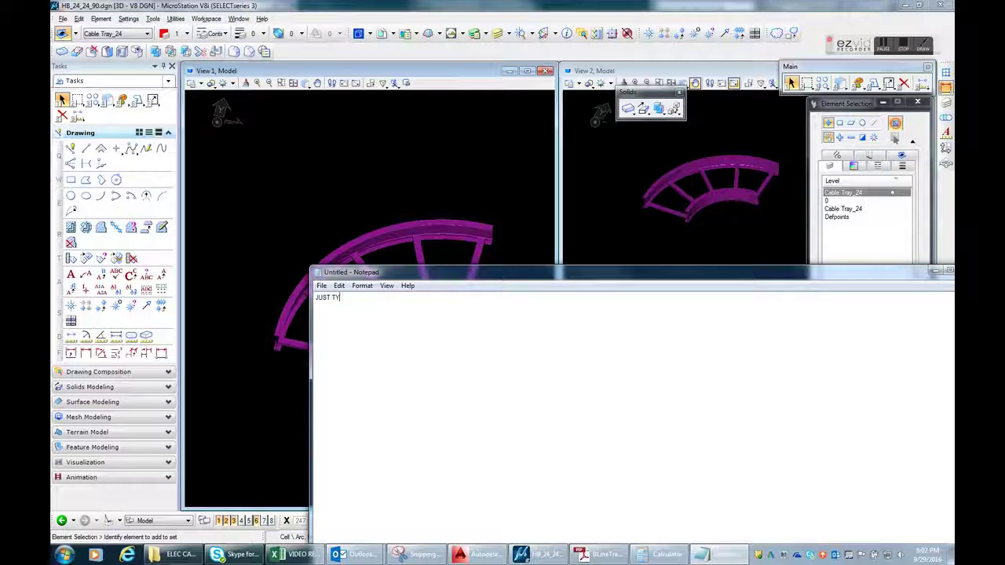
text(PE CNTROL G TO MAKE A GROUP)
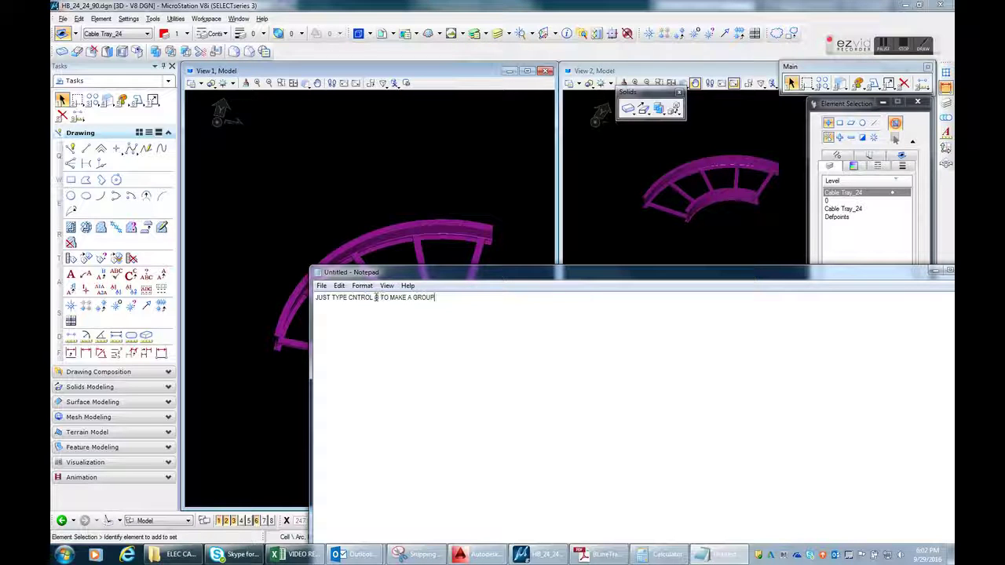
key(Left)
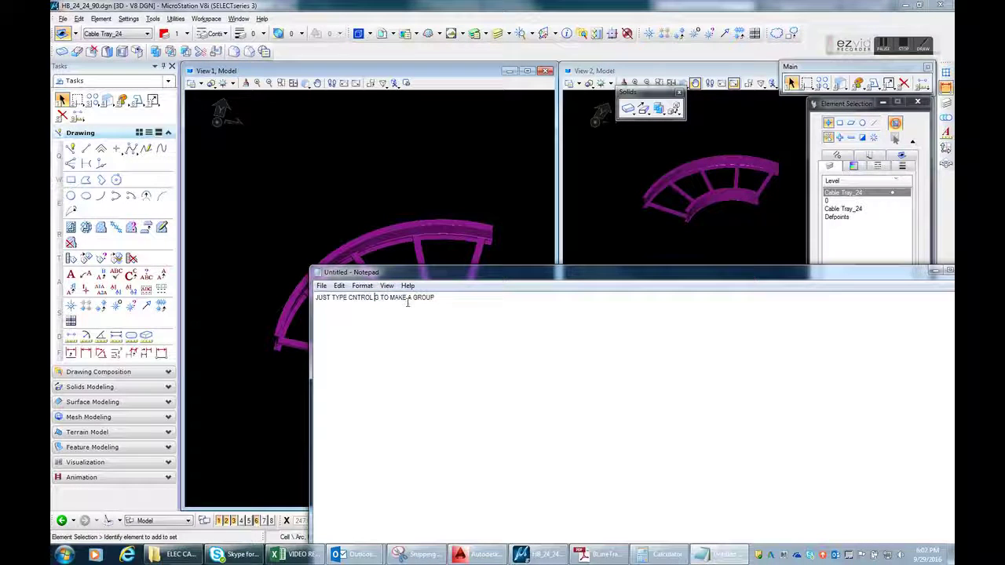
Add the line 'AND CONTROL "U" TO UNGROUP' below the grouping note, leaving a blank line between them.
key(Return)
text(AND CONTYROL)
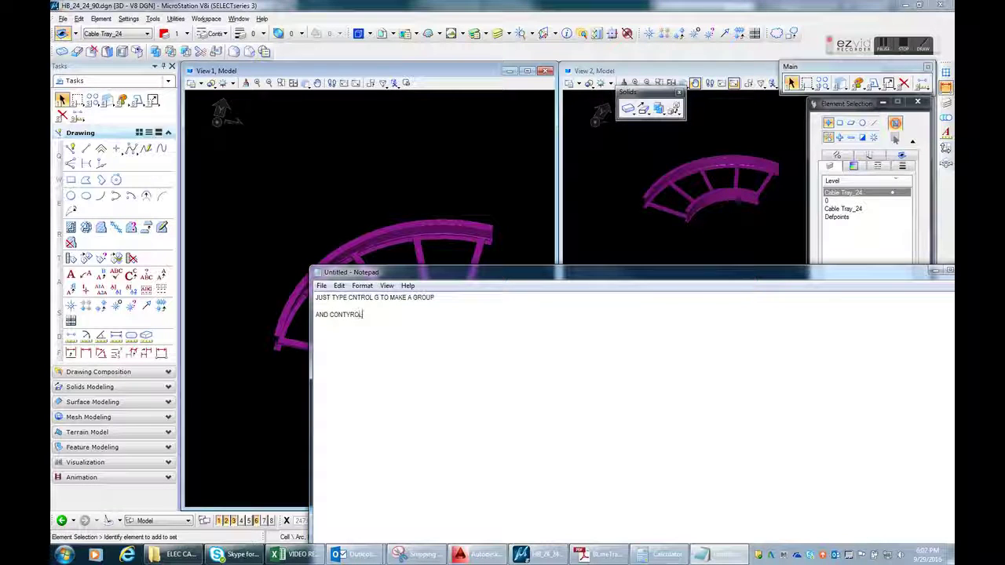
key(BackSpace)
key(BackSpace)
key(BackSpace)
key(BackSpace)
text(ROL)
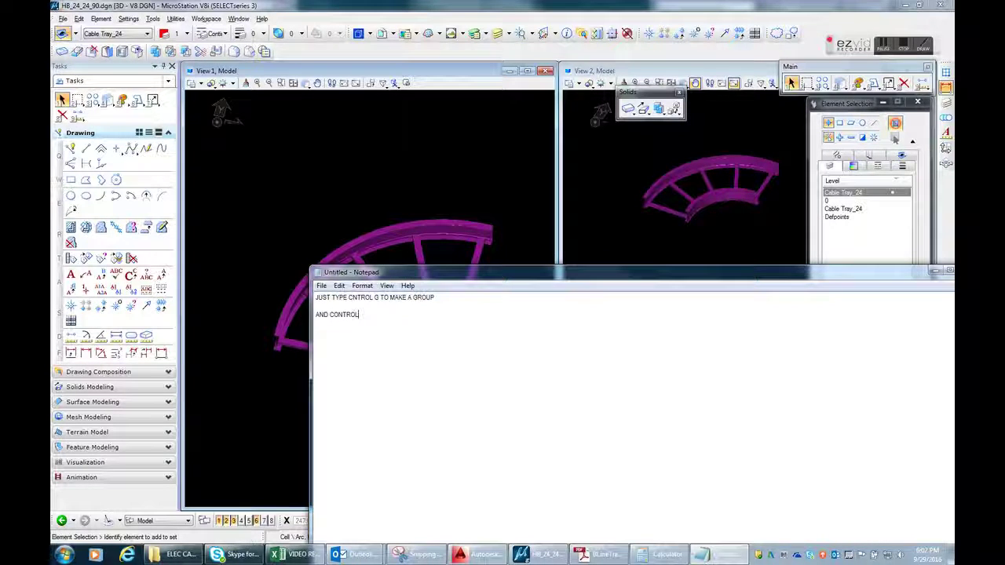
text( U")
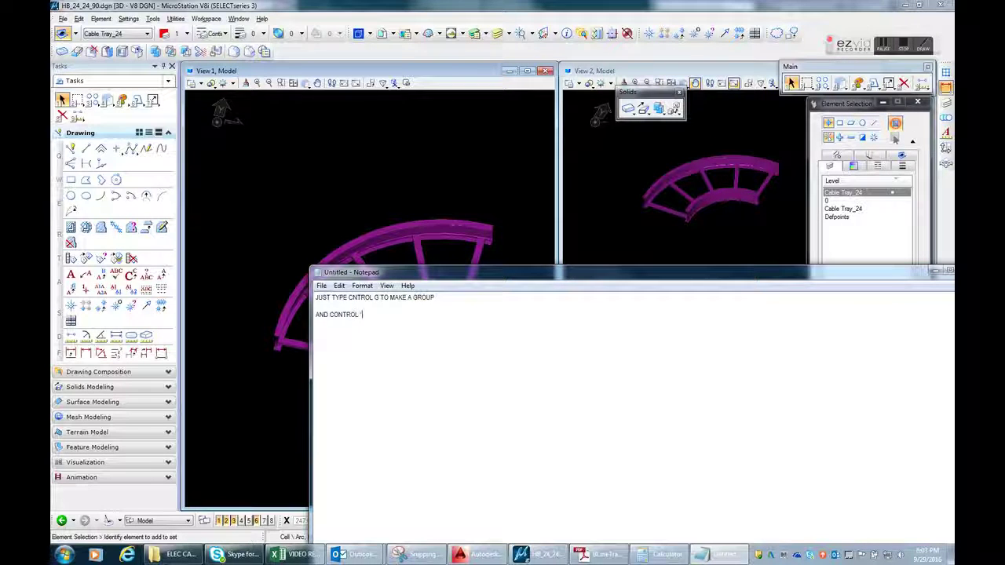
text(U" TO UNGROUP)
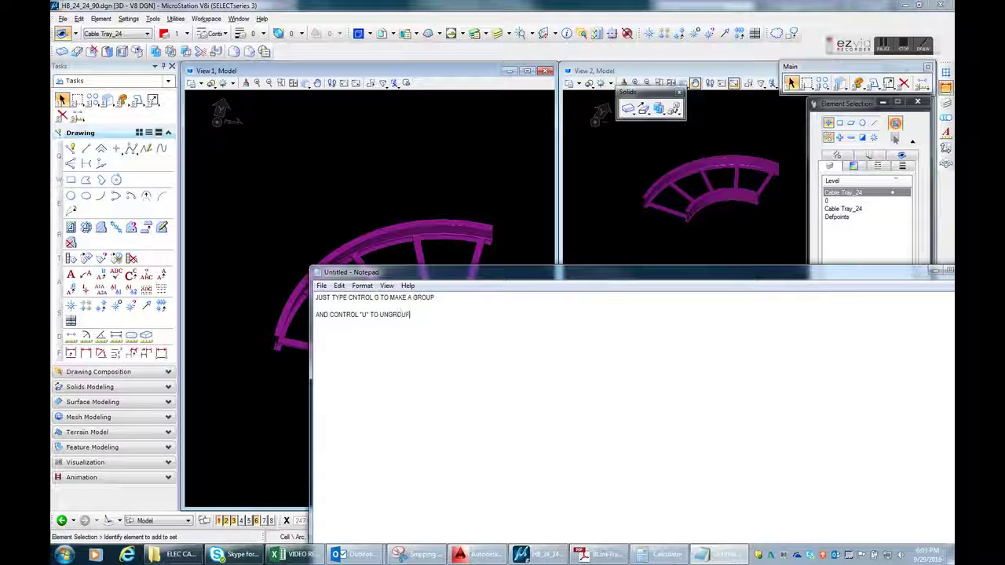
Switch back to MicroStation and clear the selection of the grouped bend.
click(471, 138)
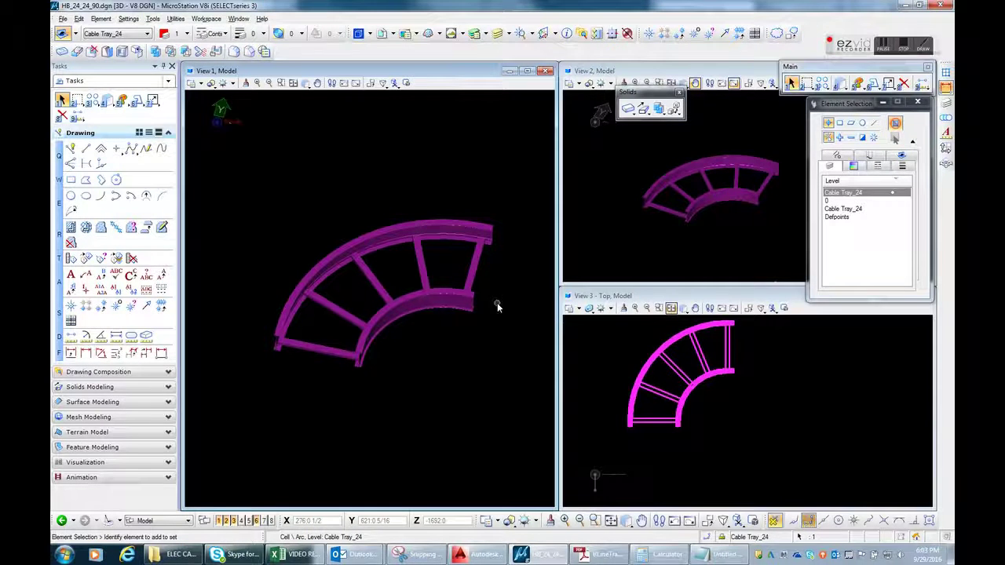
click(486, 238)
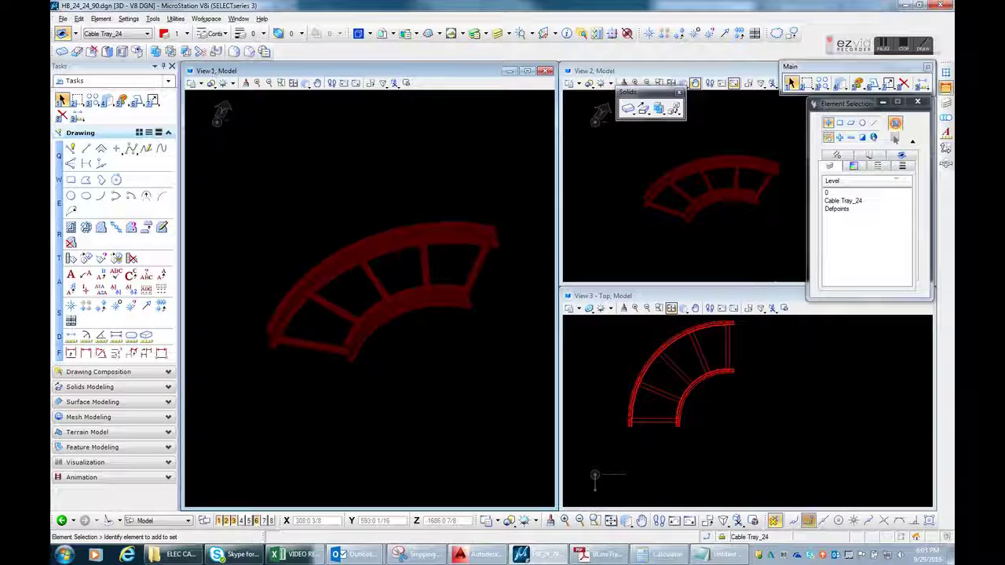
click(903, 45)
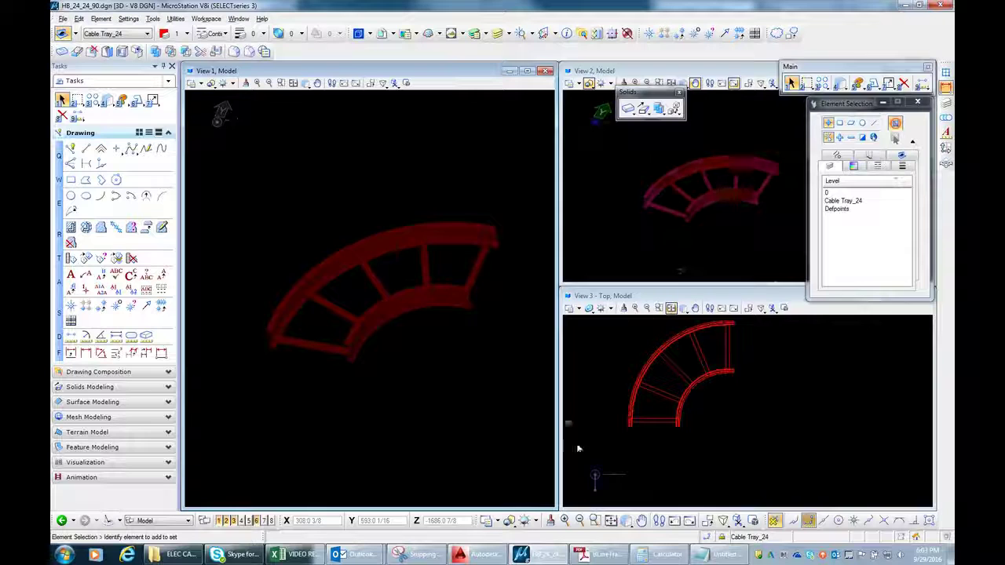